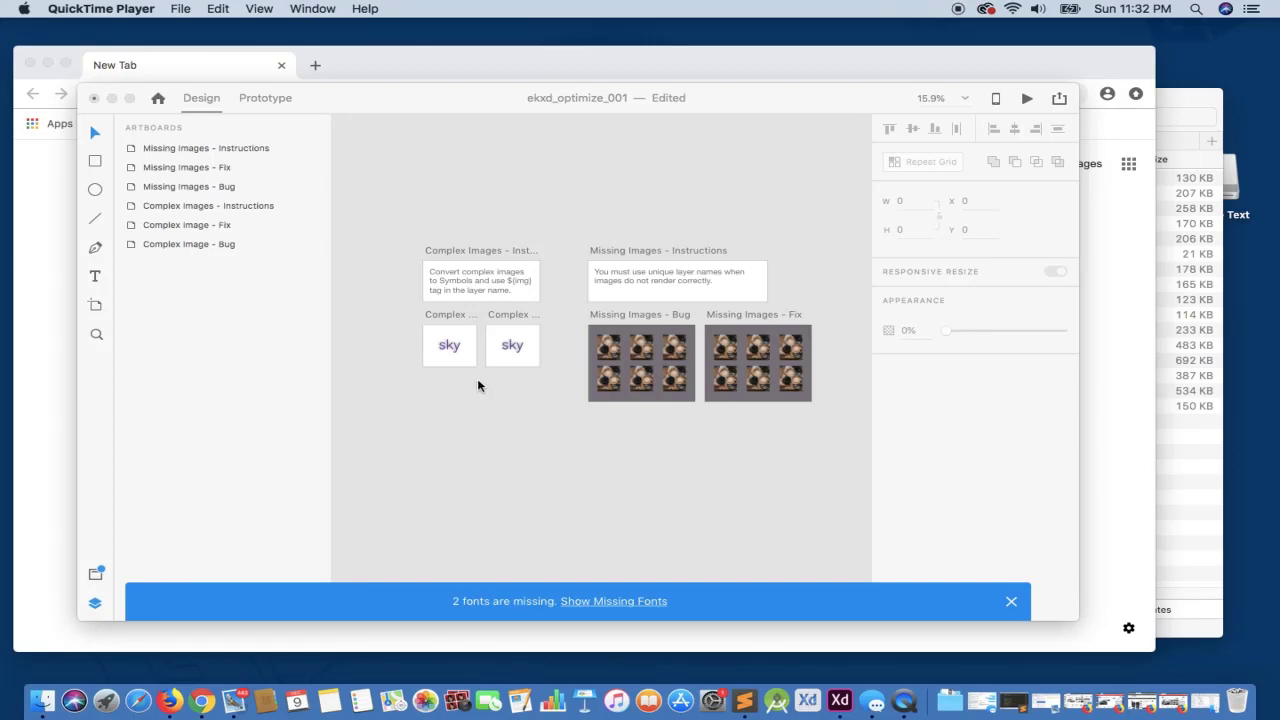
- Bring the XD document forward and pan around to survey its six artboards
{"action": "left_click", "coordinate": [478, 381]}
{"action": "scroll", "coordinate": [478, 381], "scroll_direction": "up", "scroll_amount": 3}
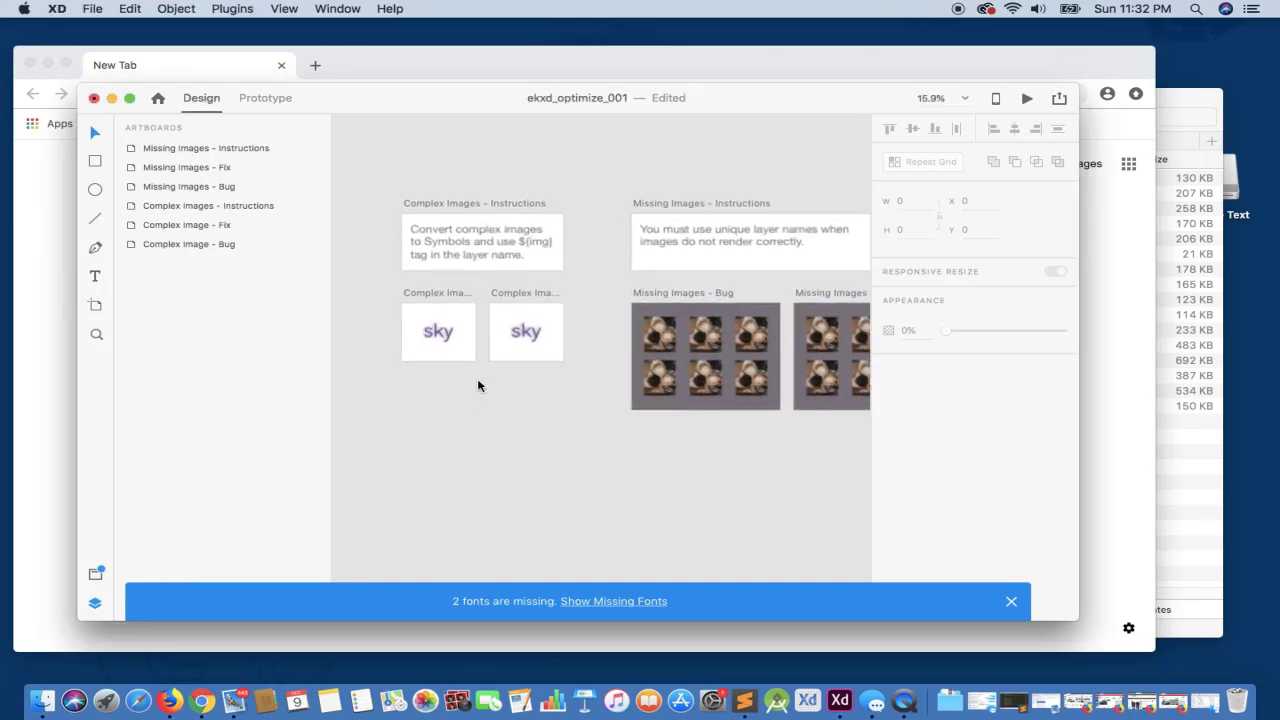
{"action": "scroll", "coordinate": [478, 385], "scroll_direction": "up", "scroll_amount": 4}
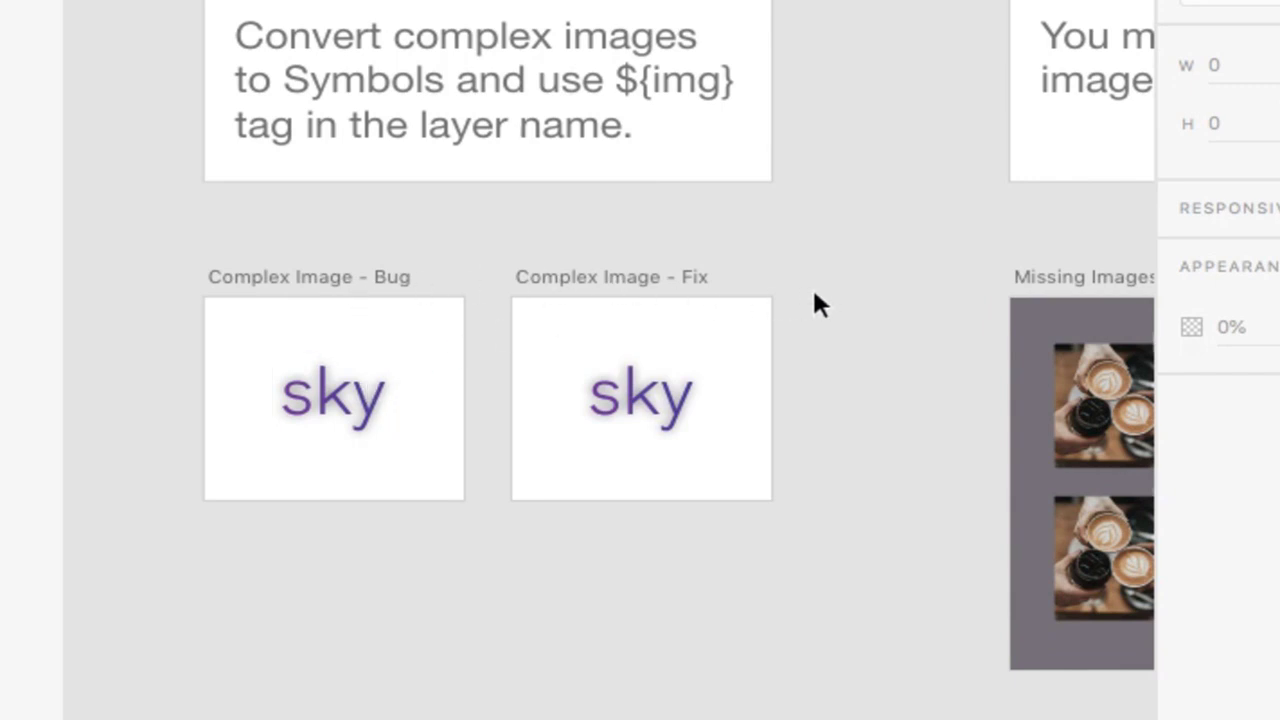
{"action": "scroll", "coordinate": [814, 294], "scroll_direction": "right", "scroll_amount": 10}
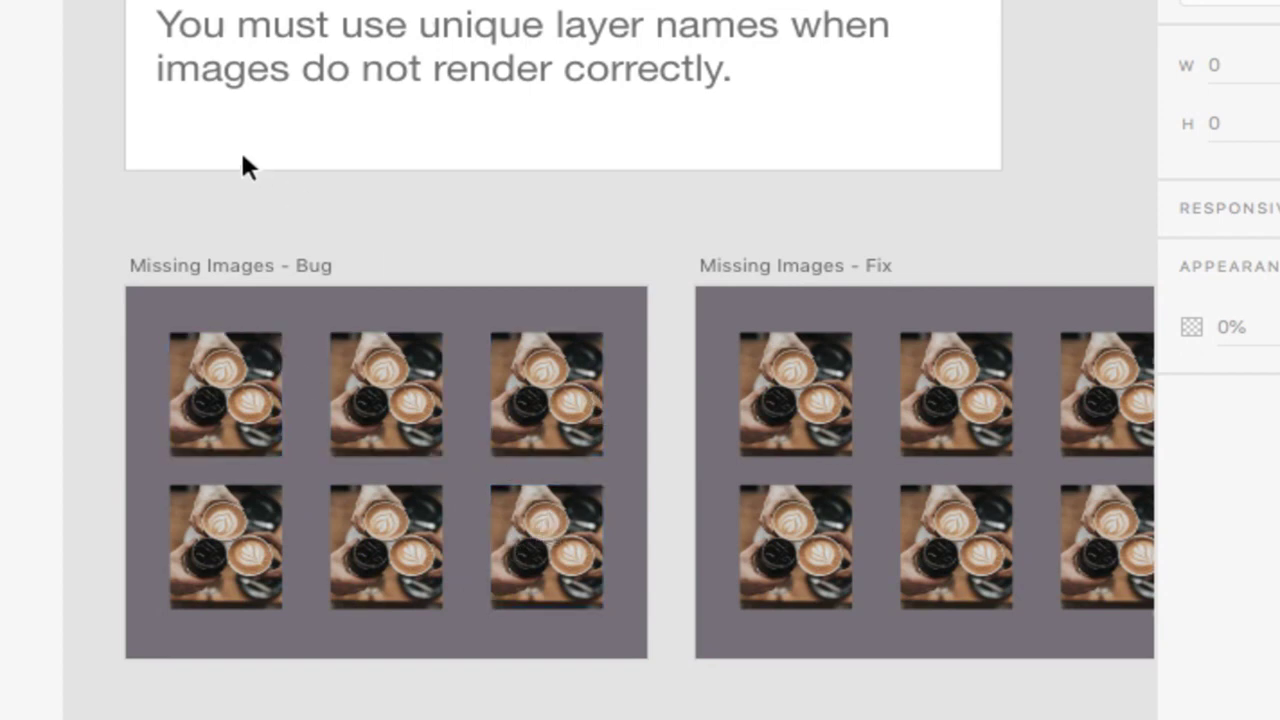
{"action": "scroll", "coordinate": [294, 206], "scroll_direction": "left", "scroll_amount": 5}
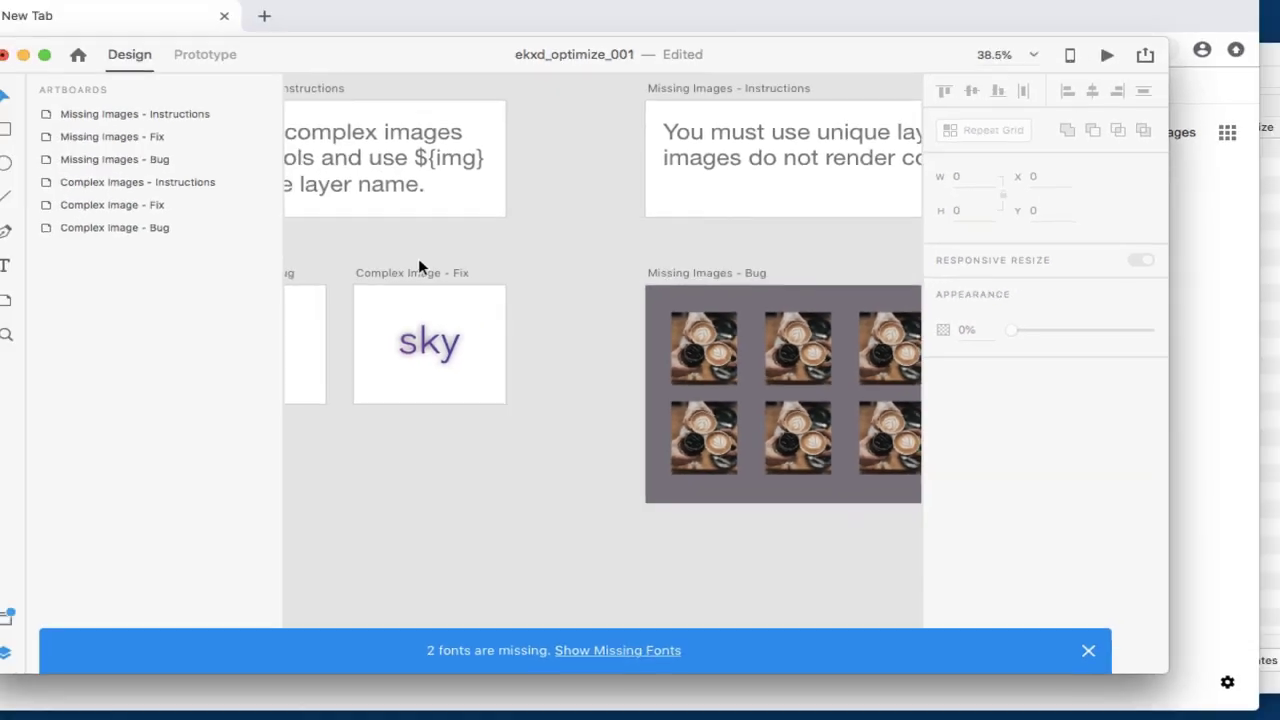
{"action": "scroll", "coordinate": [420, 264], "scroll_direction": "down", "scroll_amount": 4}
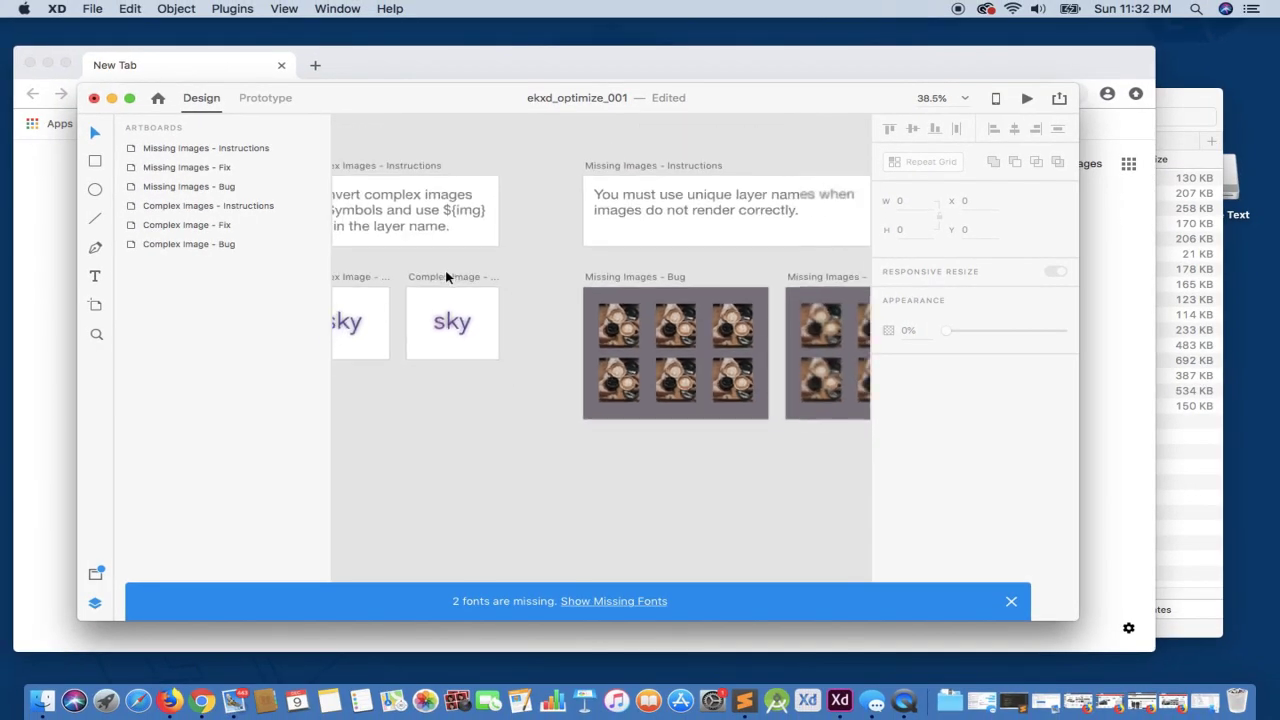
{"action": "scroll", "coordinate": [447, 278], "scroll_direction": "right", "scroll_amount": 3}
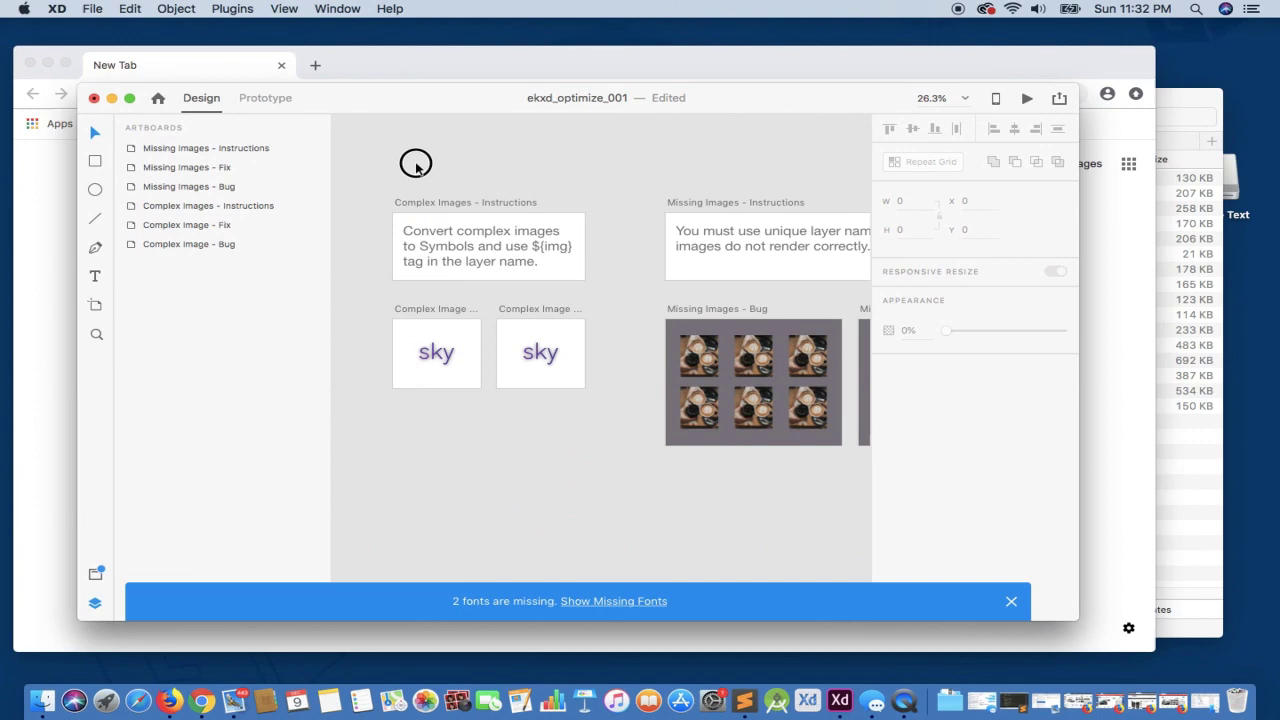
- Export the artboards with Export Now > HTML5 into the ekxd_example_templates folder
{"action": "left_click", "coordinate": [246, 14]}
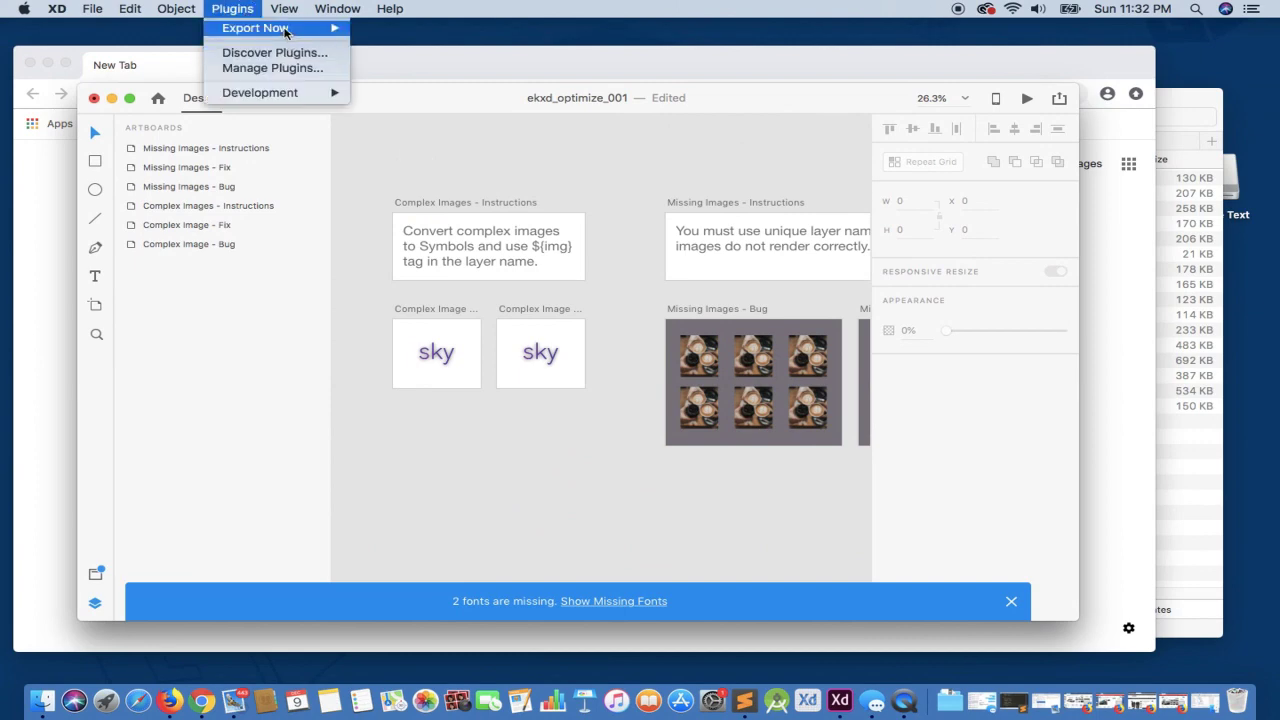
{"action": "mouse_move", "coordinate": [285, 30]}
{"action": "left_click", "coordinate": [389, 32]}
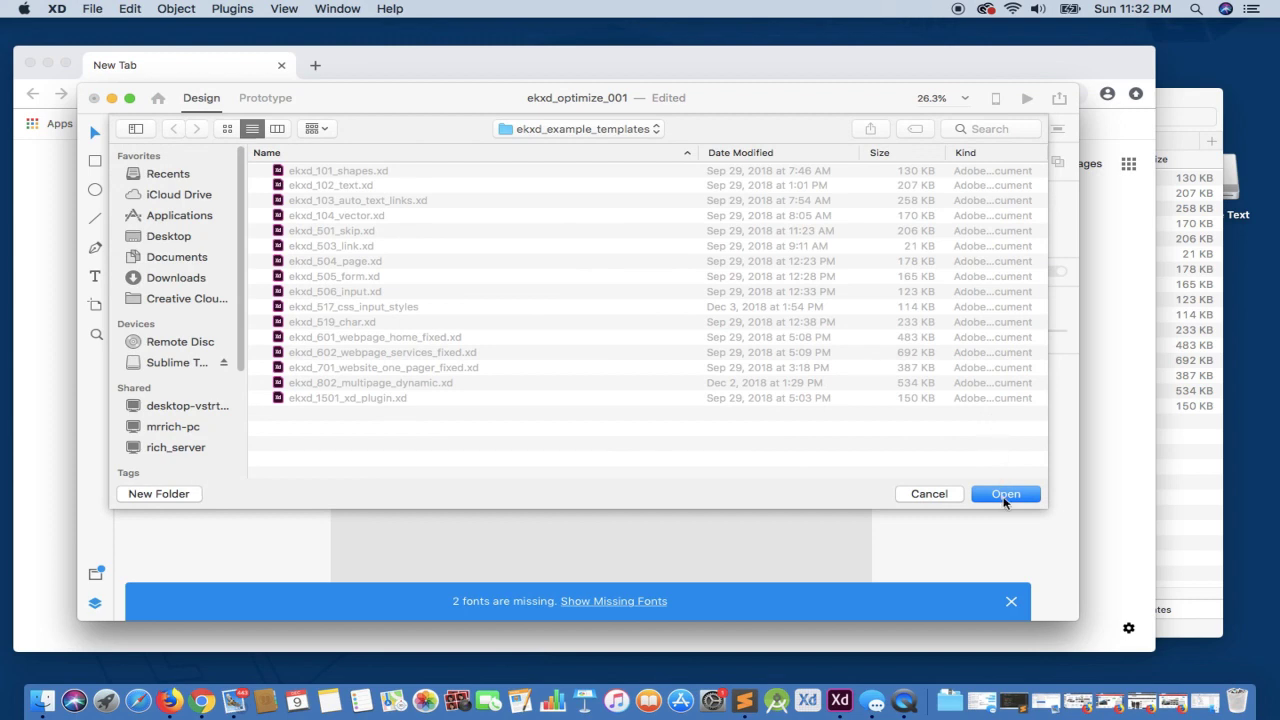
{"action": "left_click", "coordinate": [1005, 494]}
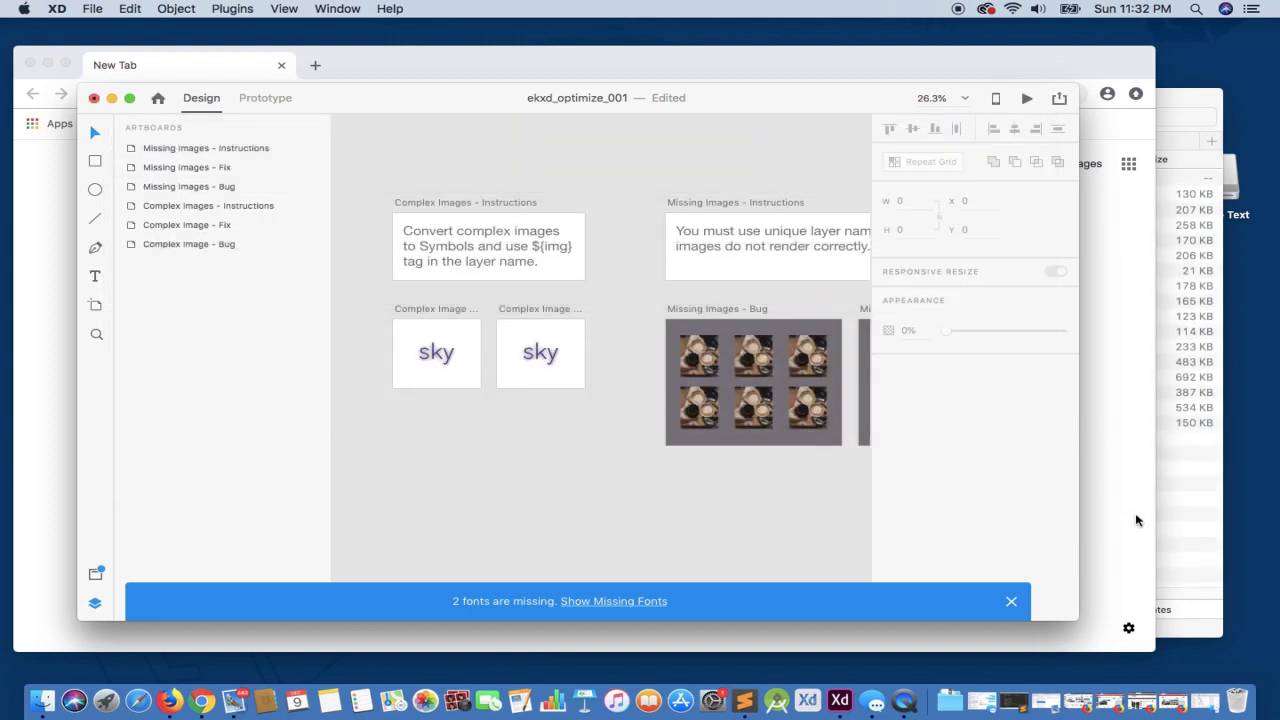
- Expand the _HTML5_complex export folder in Finder to list its bug and fix pages, then go to Chrome
{"action": "right_click", "coordinate": [1175, 550]}
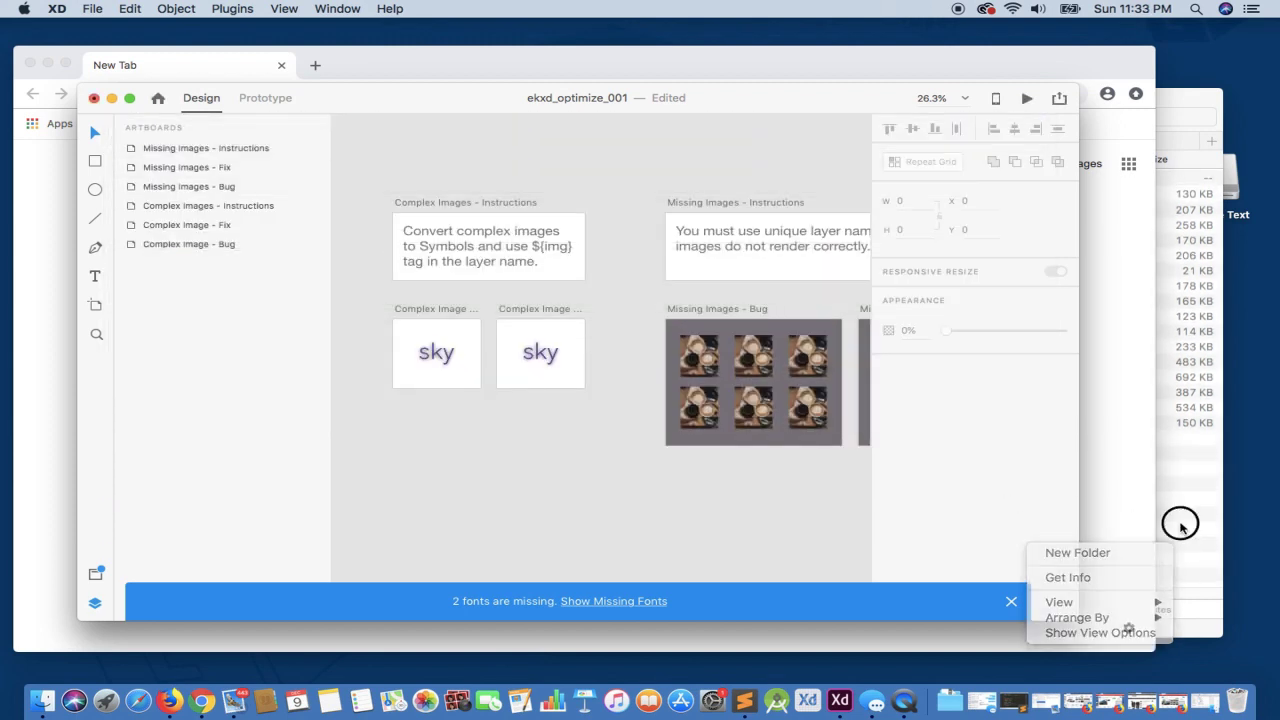
{"action": "left_click", "coordinate": [1180, 522]}
{"action": "left_click", "coordinate": [1180, 526]}
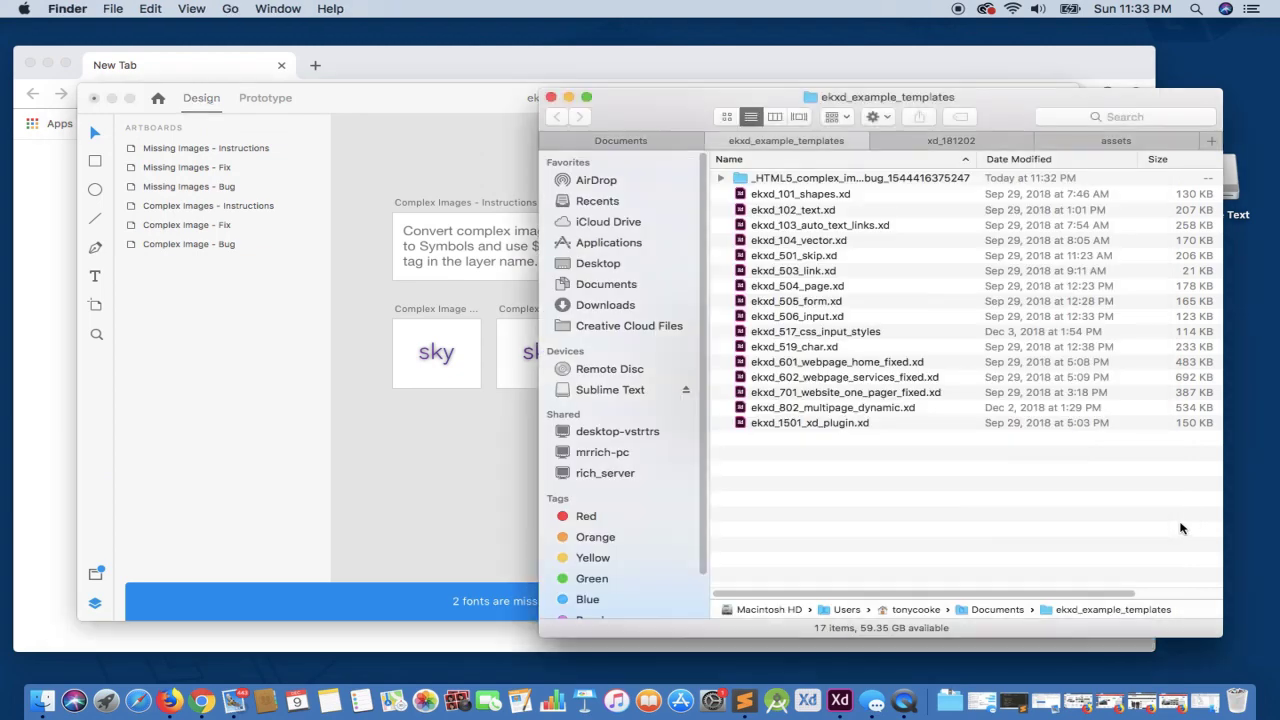
{"action": "left_click", "coordinate": [721, 178]}
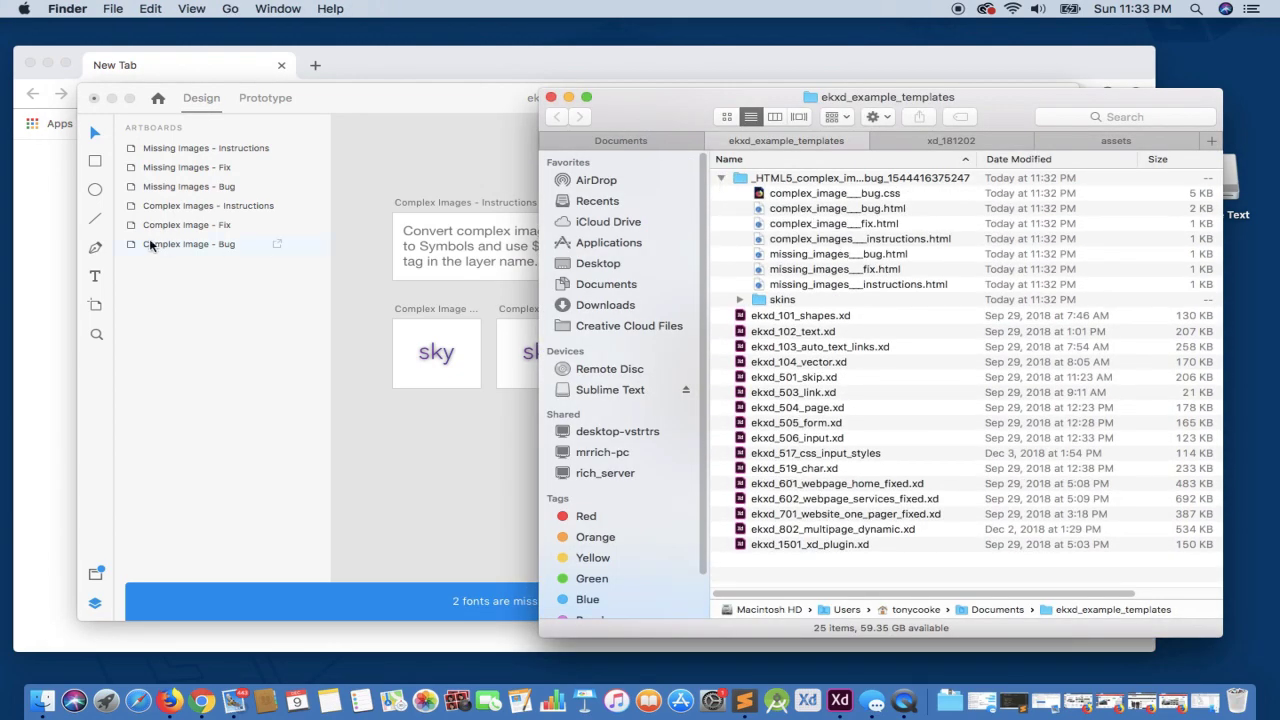
{"action": "left_click", "coordinate": [43, 220]}
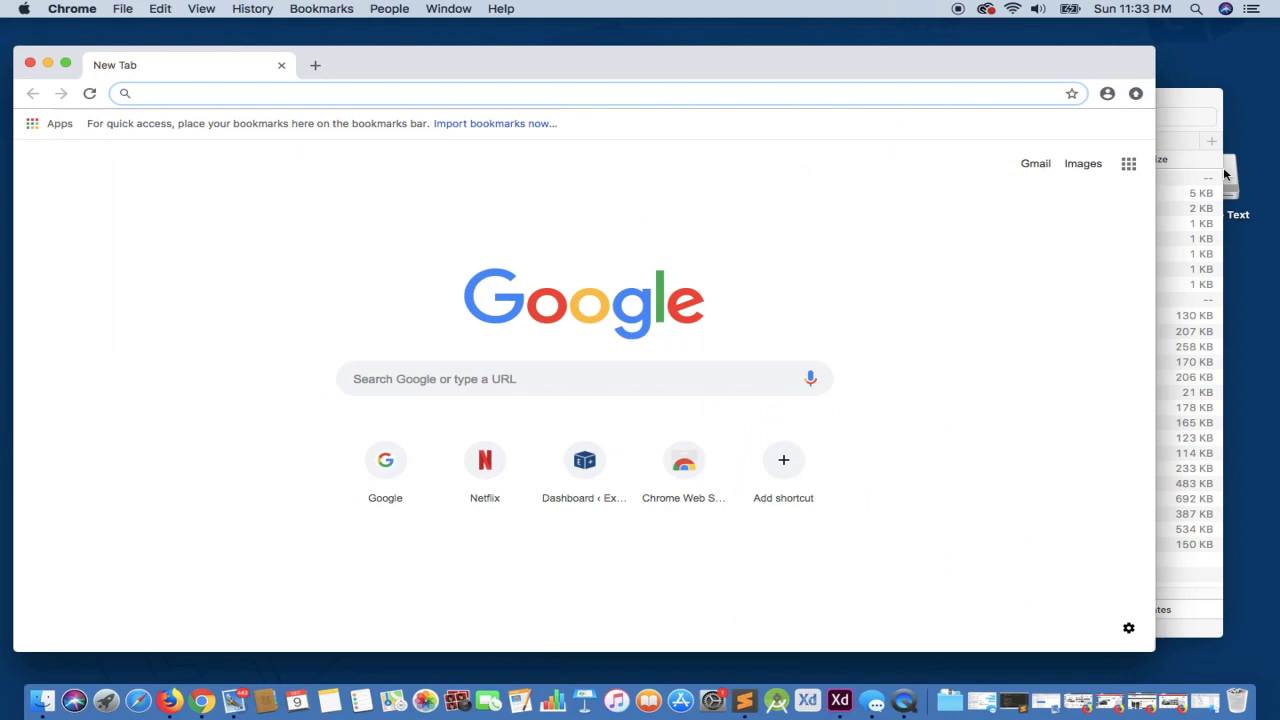
- Open complex_image__bug.html in Chrome, showing the sky as a purple box
{"action": "left_click", "coordinate": [1175, 100]}
{"action": "left_click_drag", "start_coordinate": [831, 208], "coordinate": [338, 220]}
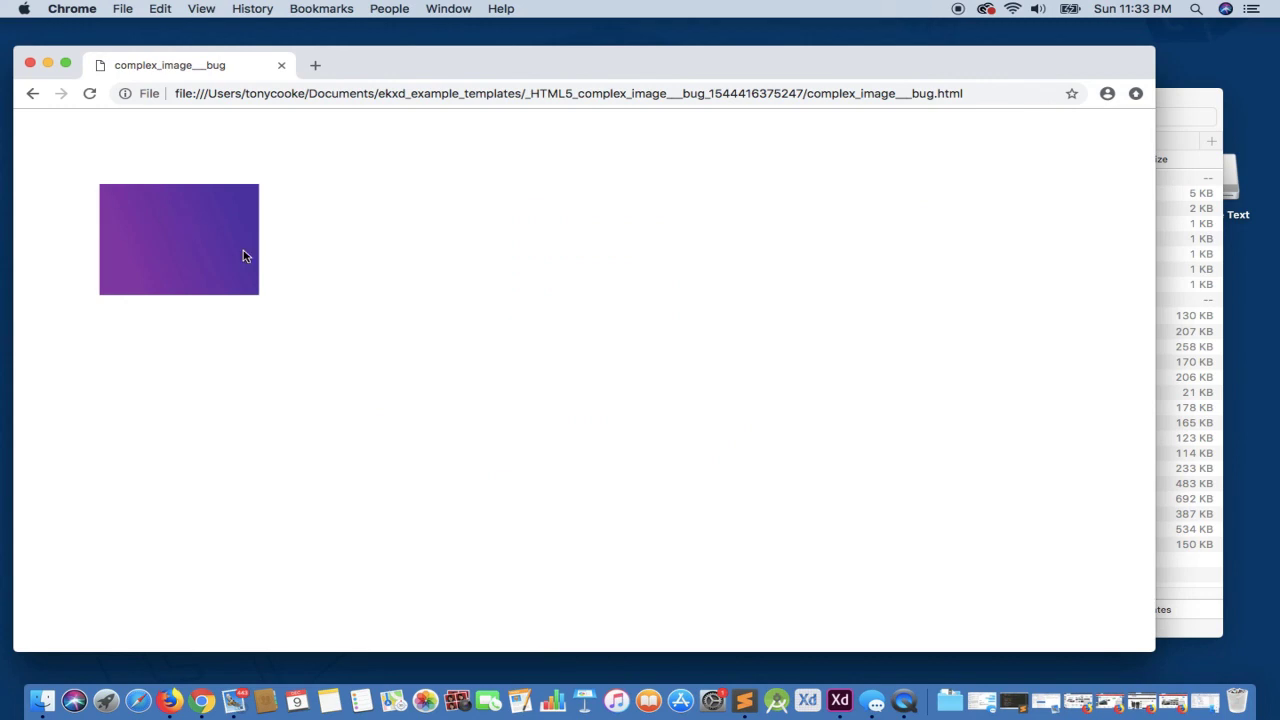
{"action": "left_click", "coordinate": [1184, 101]}
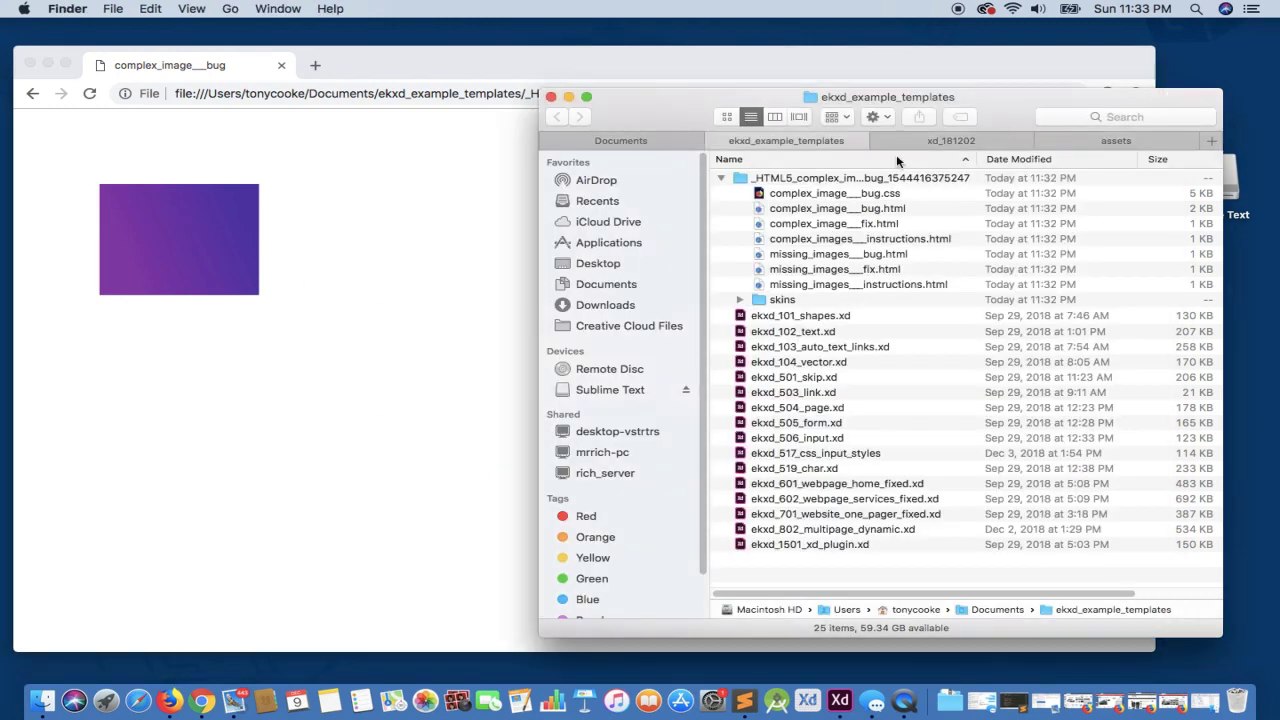
{"action": "left_click", "coordinate": [840, 705]}
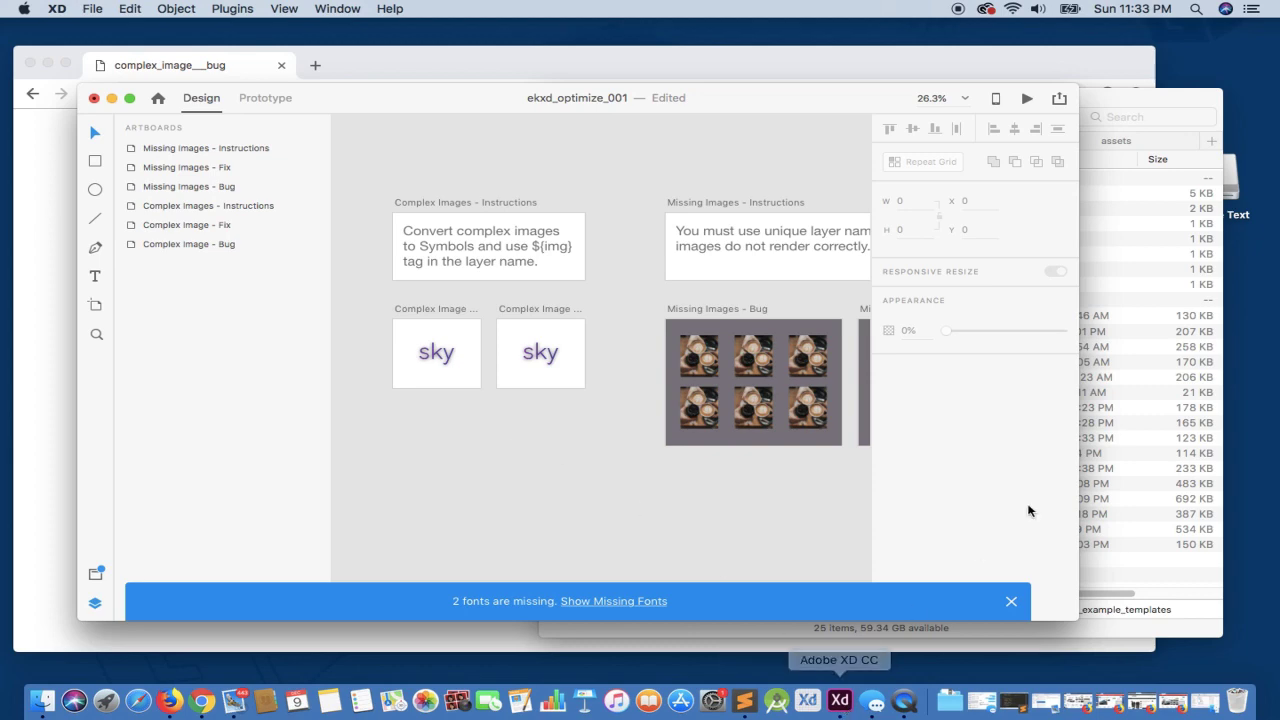
- Open missing_images__bug.html in Chrome to see the broken coffee images, then return to XD
{"action": "left_click", "coordinate": [1145, 110]}
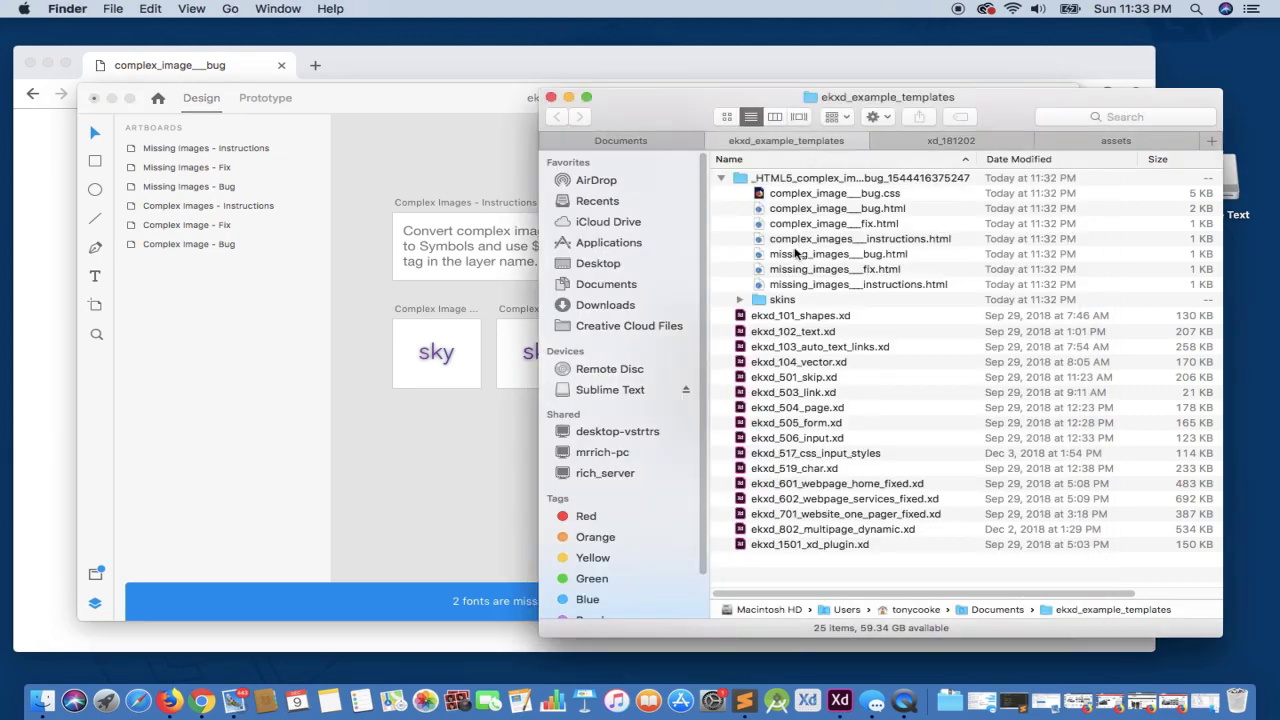
{"action": "left_click_drag", "start_coordinate": [790, 254], "coordinate": [39, 242]}
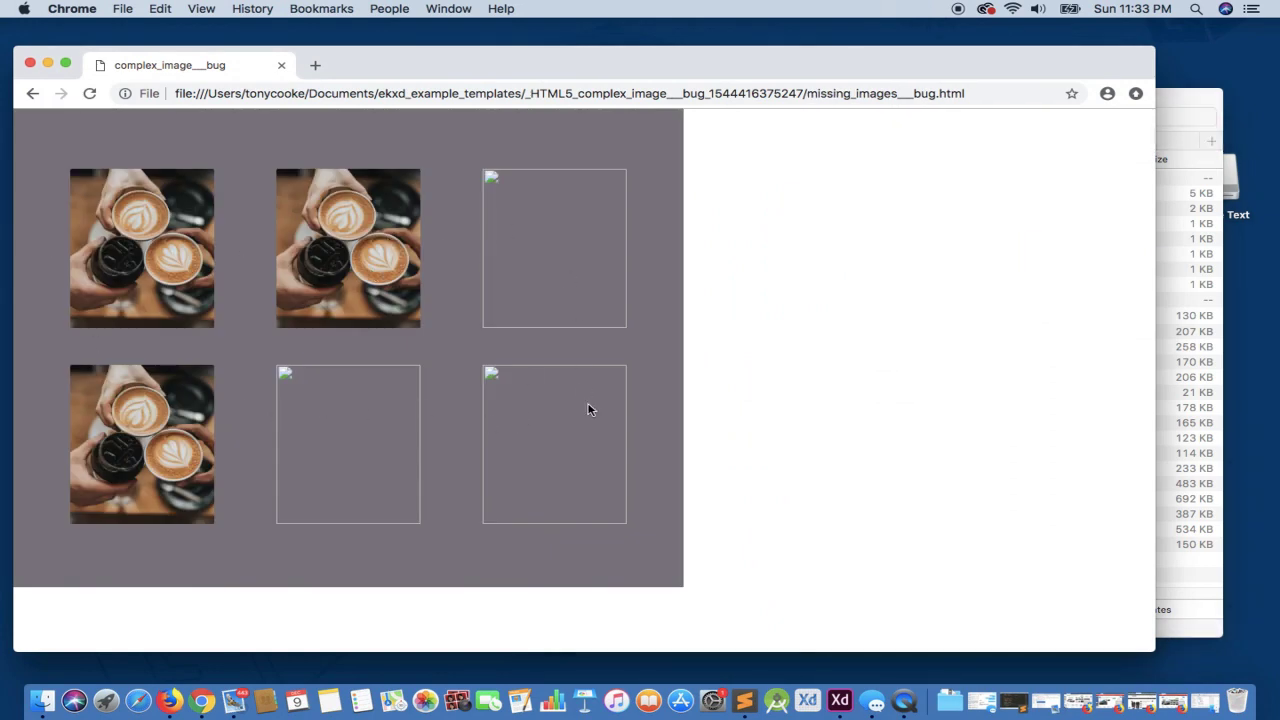
{"action": "left_click", "coordinate": [807, 700]}
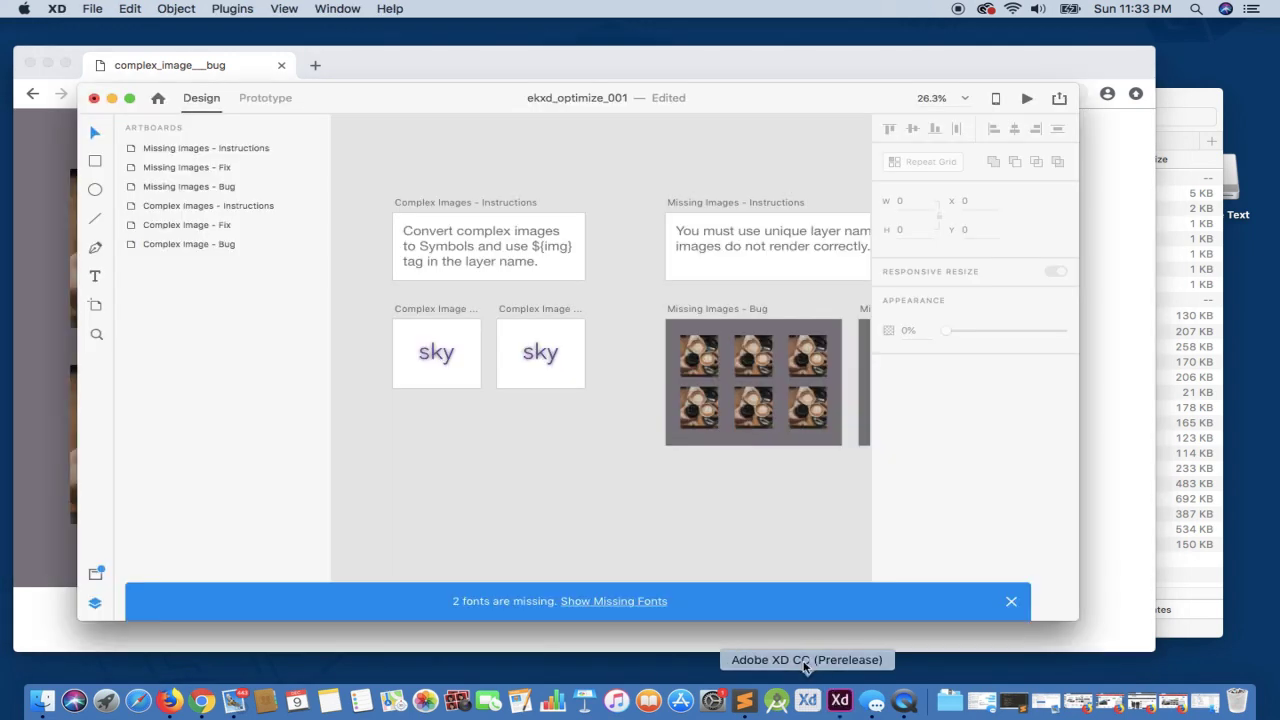
{"action": "left_click", "coordinate": [435, 356]}
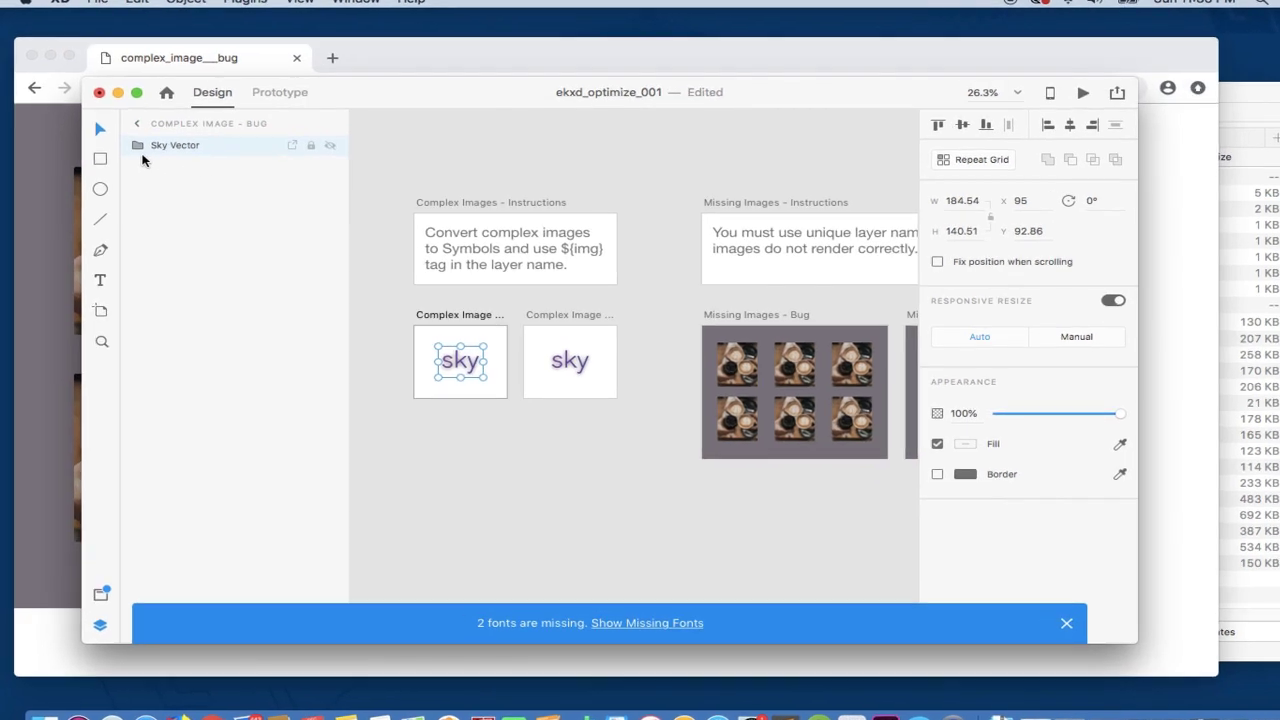
{"action": "left_click", "coordinate": [138, 146]}
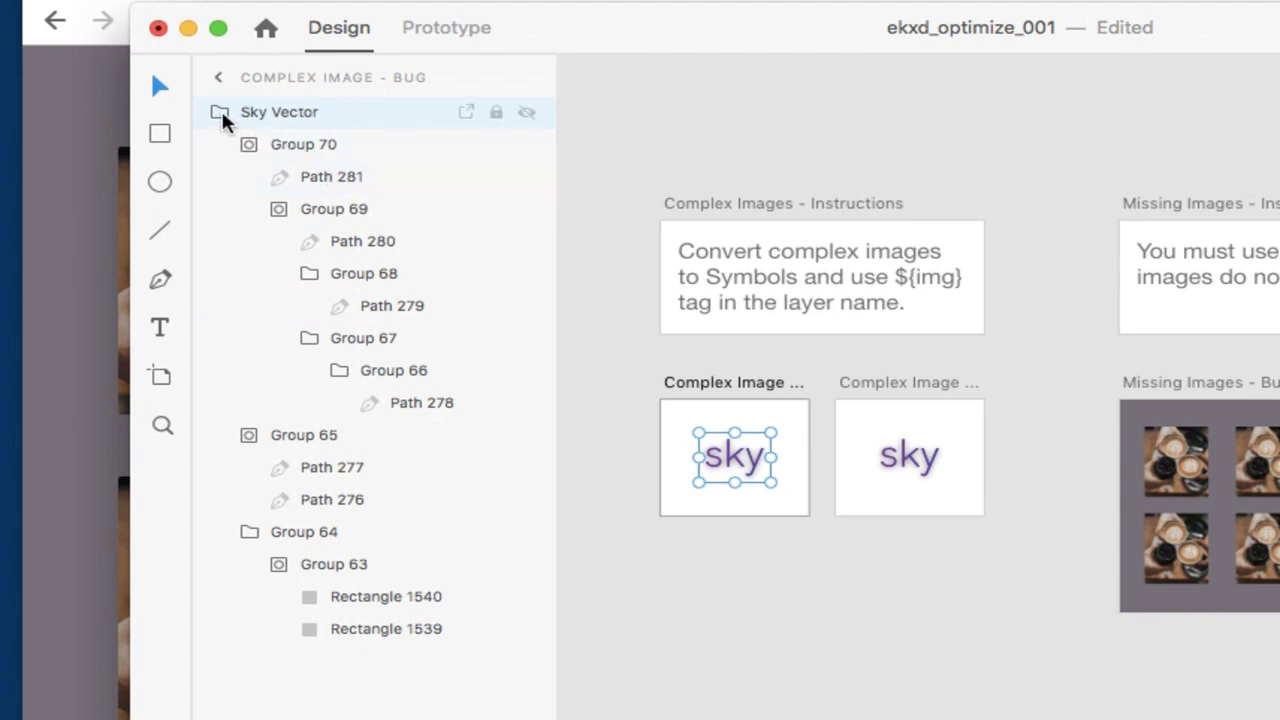
{"action": "left_click", "coordinate": [221, 114]}
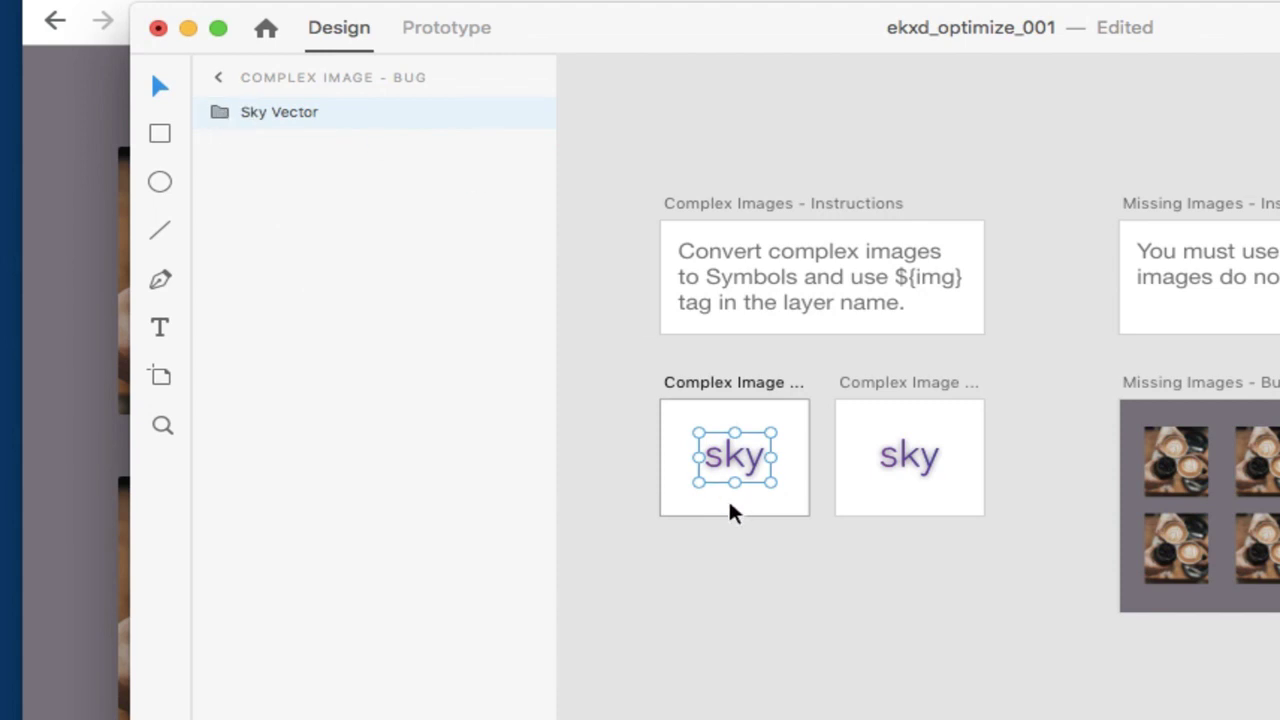
{"action": "left_click", "coordinate": [782, 610]}
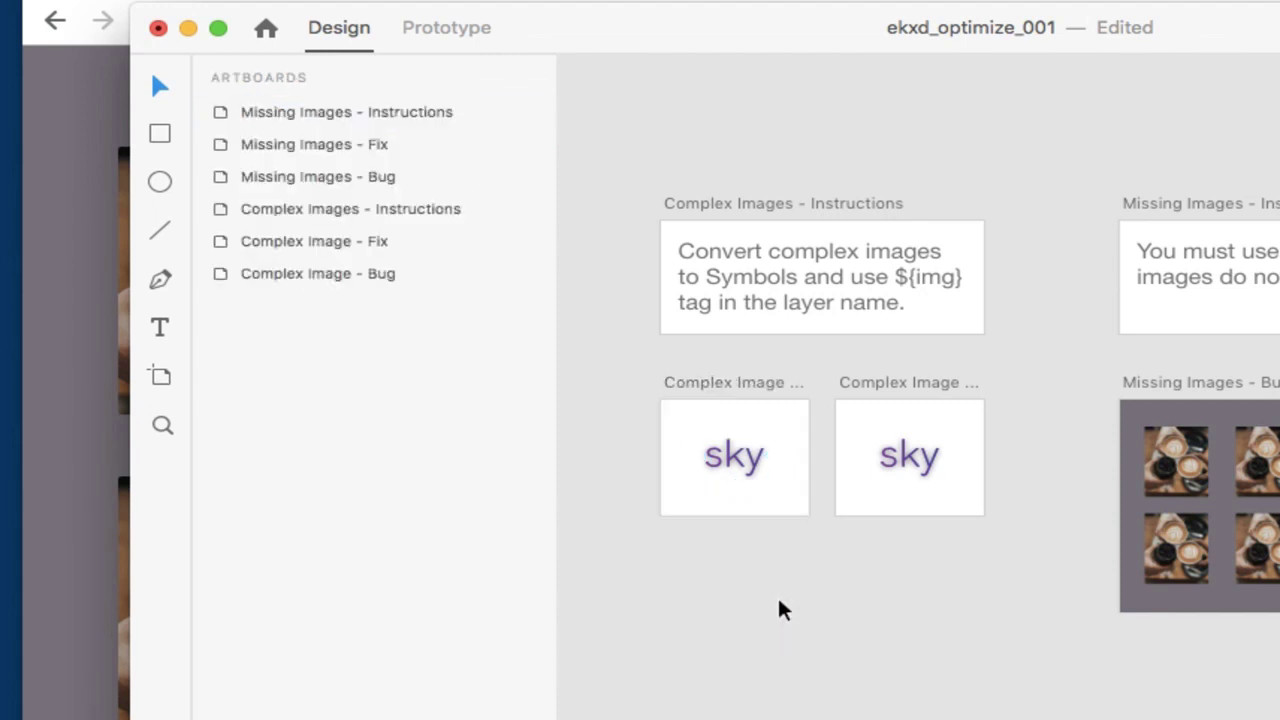
- Check the fixed sky's ${img} layer name, then make the bug artboard's Sky Vector a symbol
{"action": "left_click", "coordinate": [918, 466]}
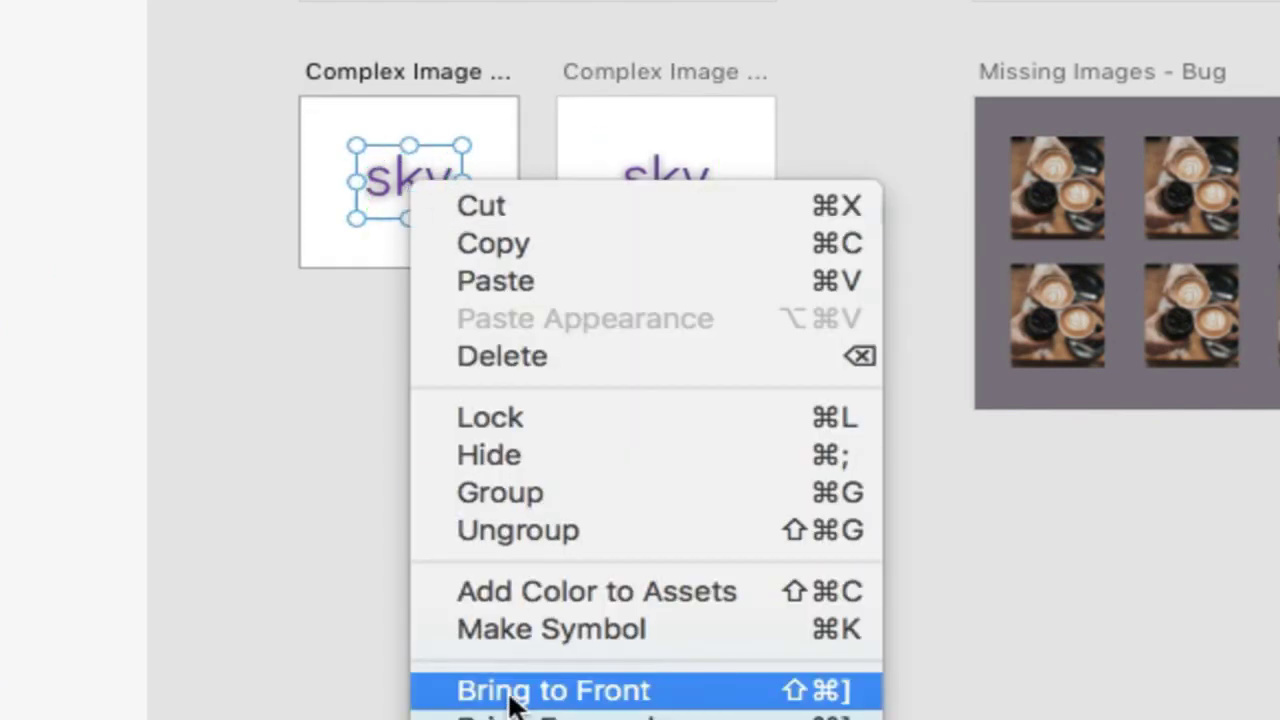
{"action": "left_click", "coordinate": [503, 633]}
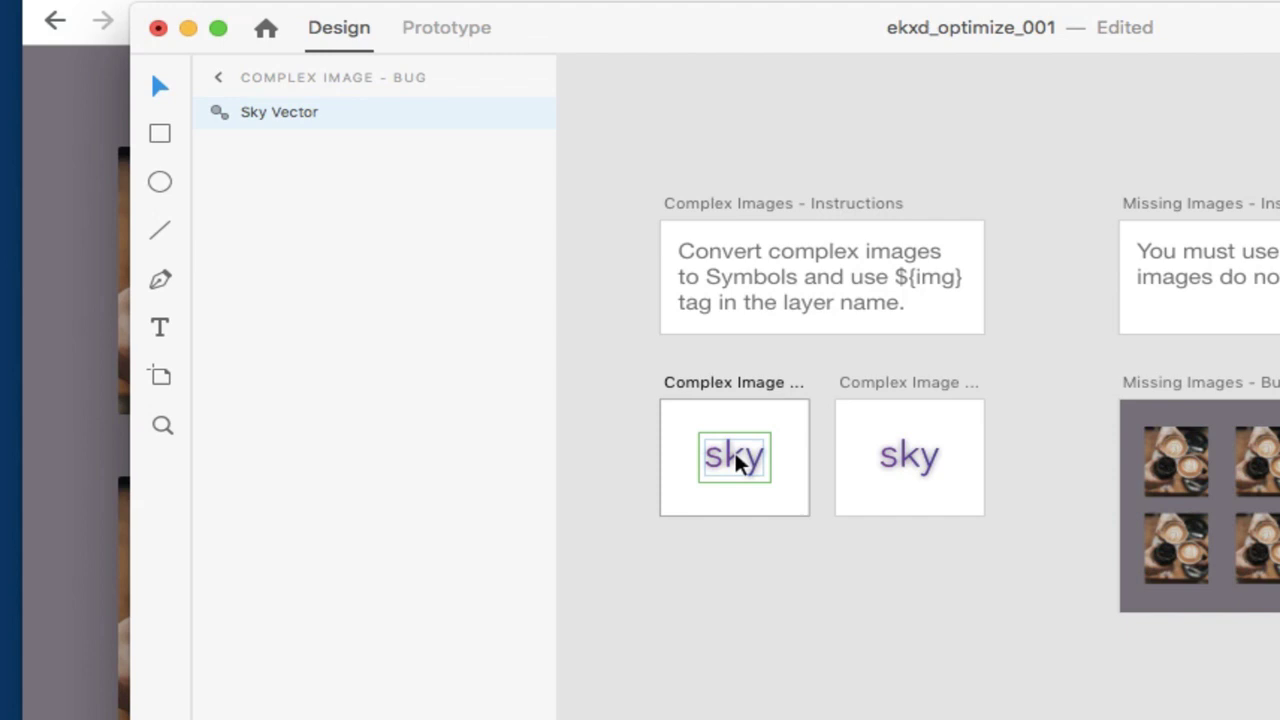
- Prefix the bug artboard's Sky Vector layer with ${img} and verify the renamed symbol
{"action": "left_click", "coordinate": [250, 113]}
{"action": "double_click", "coordinate": [250, 113]}
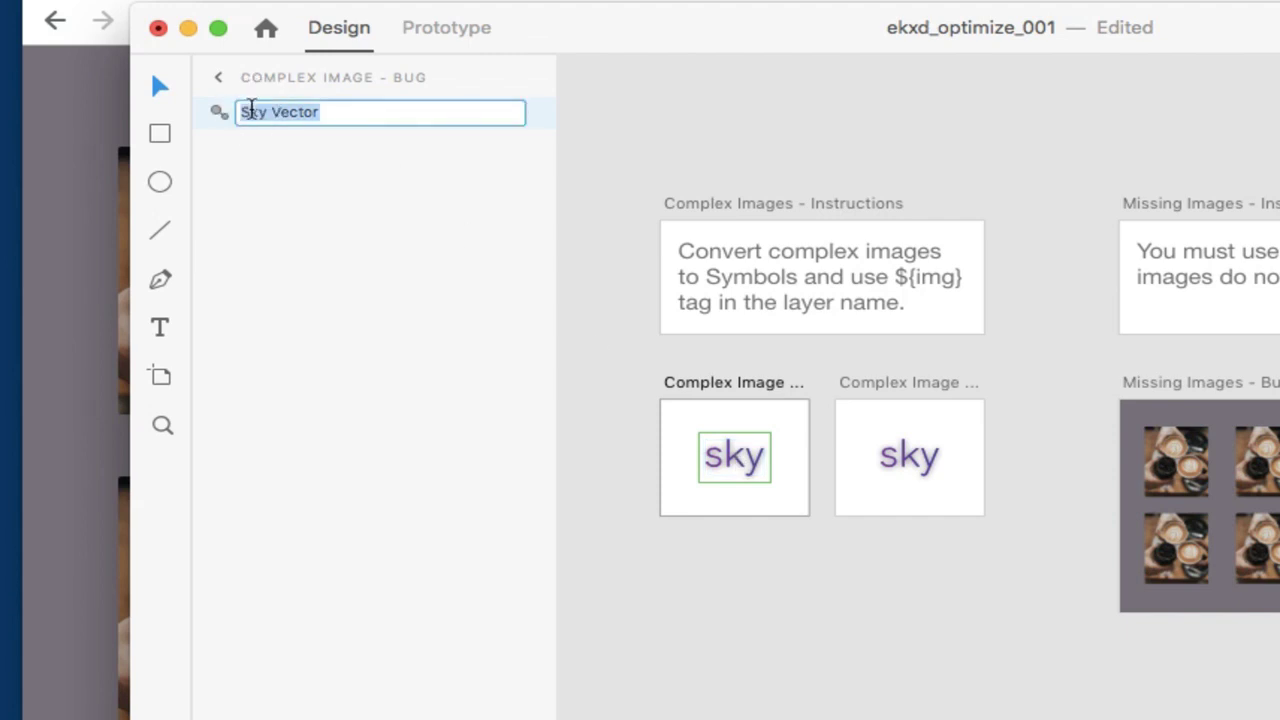
{"action": "left_click", "coordinate": [248, 112]}
{"action": "type", "text": "${img"}
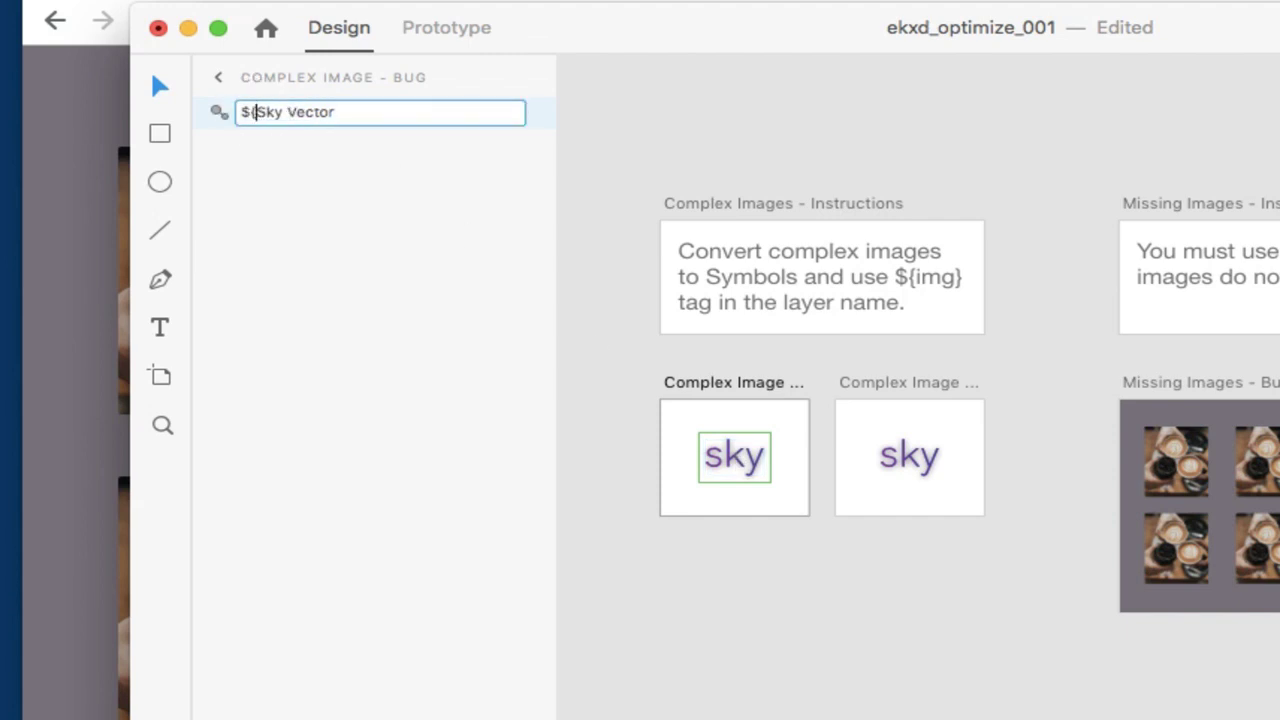
{"action": "type", "text": "}"}
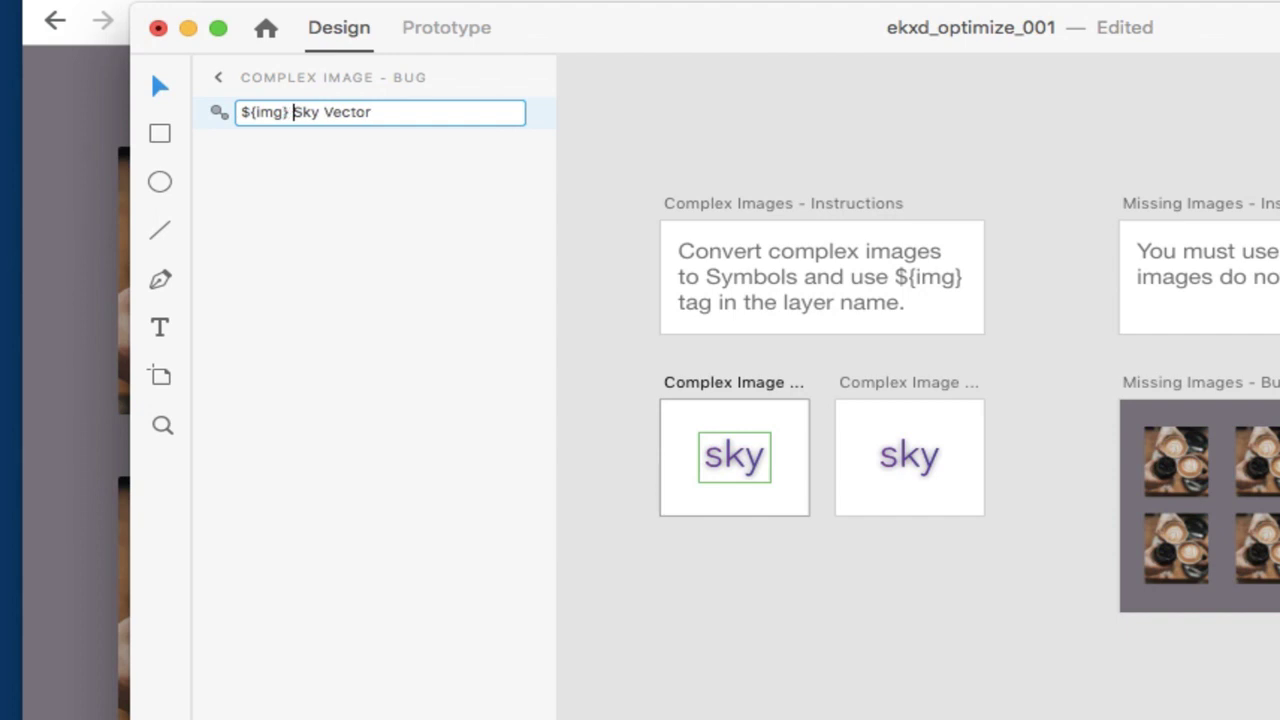
{"action": "left_click", "coordinate": [752, 603]}
{"action": "left_click", "coordinate": [732, 457]}
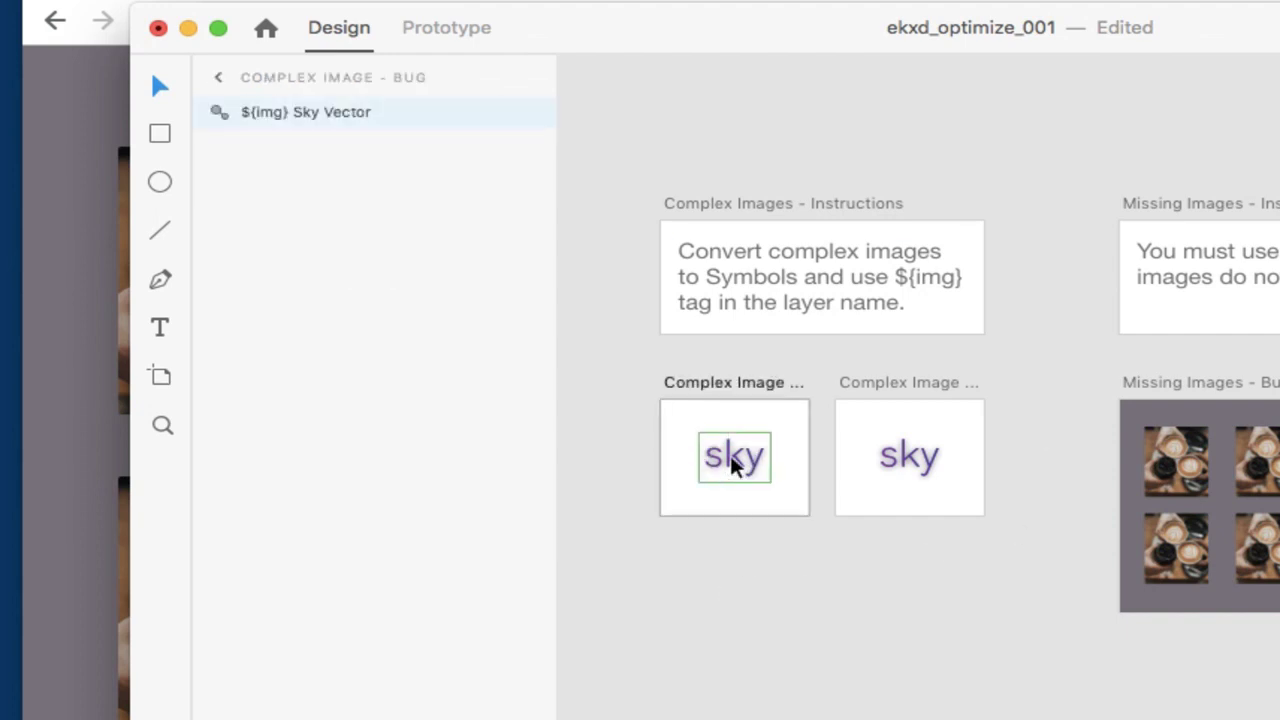
{"action": "left_click", "coordinate": [885, 640]}
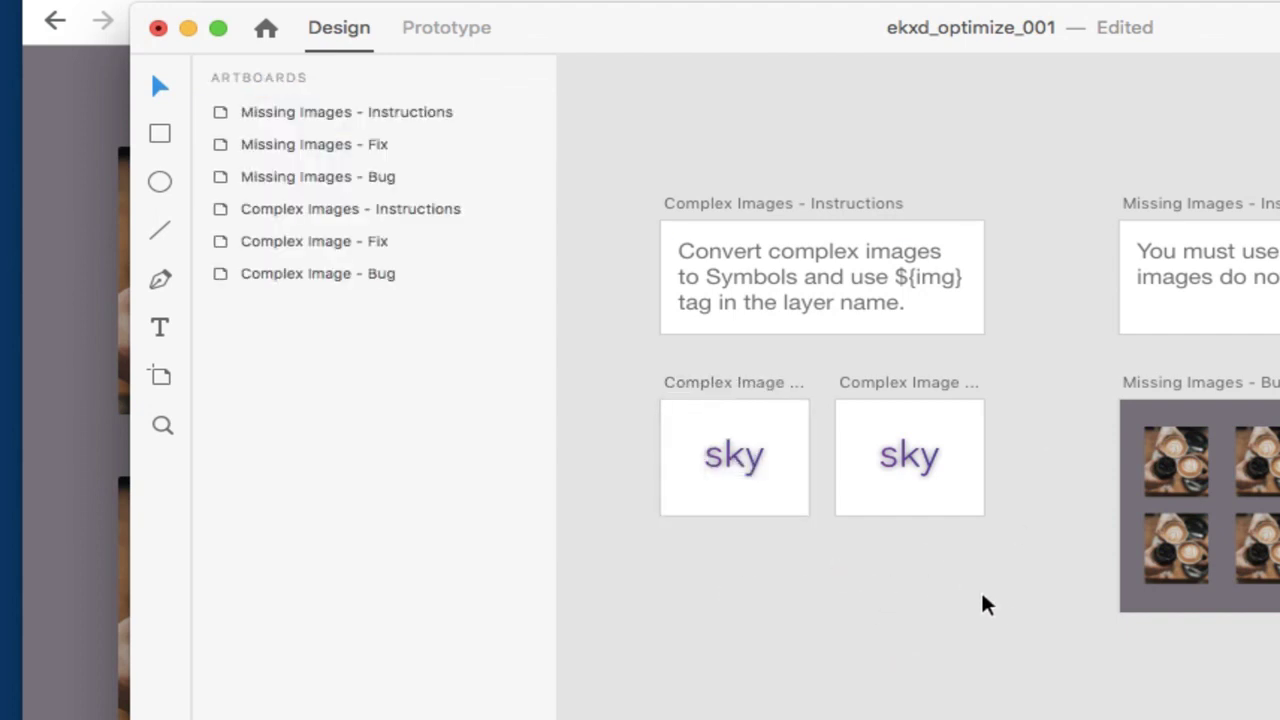
- Select a photo in Missing Images - Bug and inspect its image, image 1 and image_1 layers
{"action": "scroll", "coordinate": [970, 582], "scroll_direction": "right", "scroll_amount": 8}
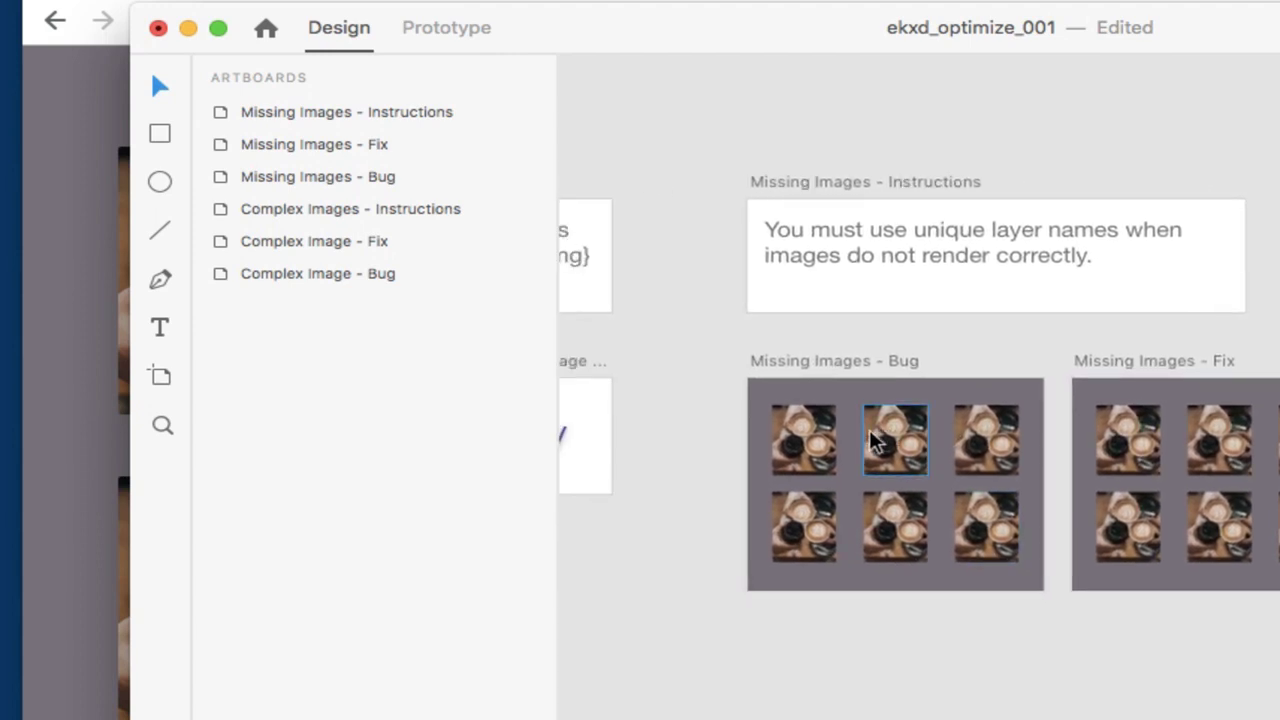
{"action": "scroll", "coordinate": [882, 440], "scroll_direction": "right", "scroll_amount": 3}
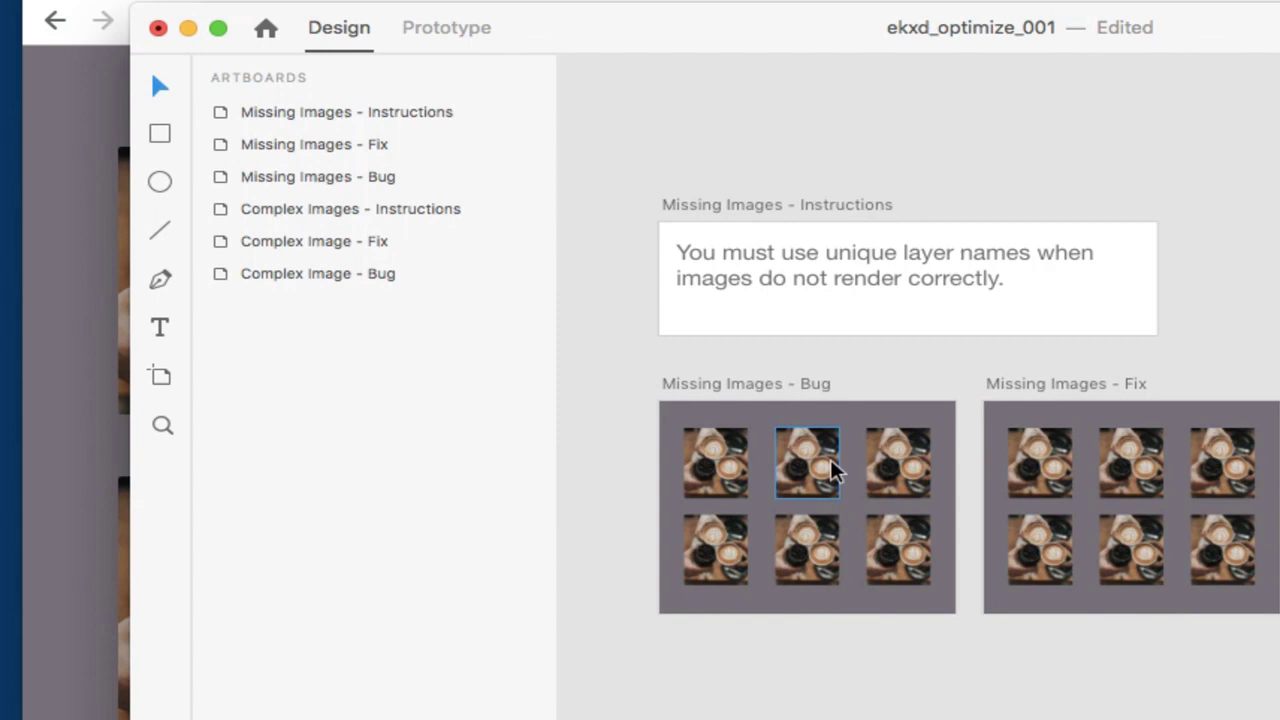
{"action": "left_click", "coordinate": [912, 463]}
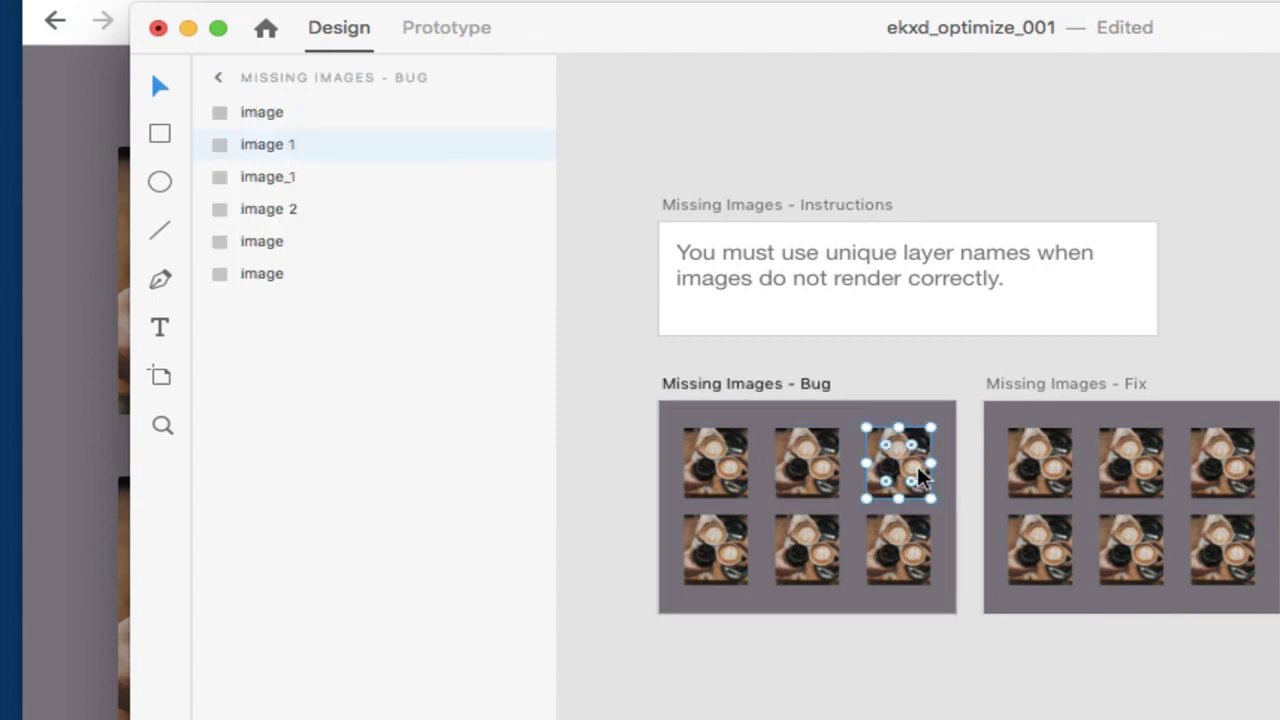
{"action": "left_click", "coordinate": [297, 118]}
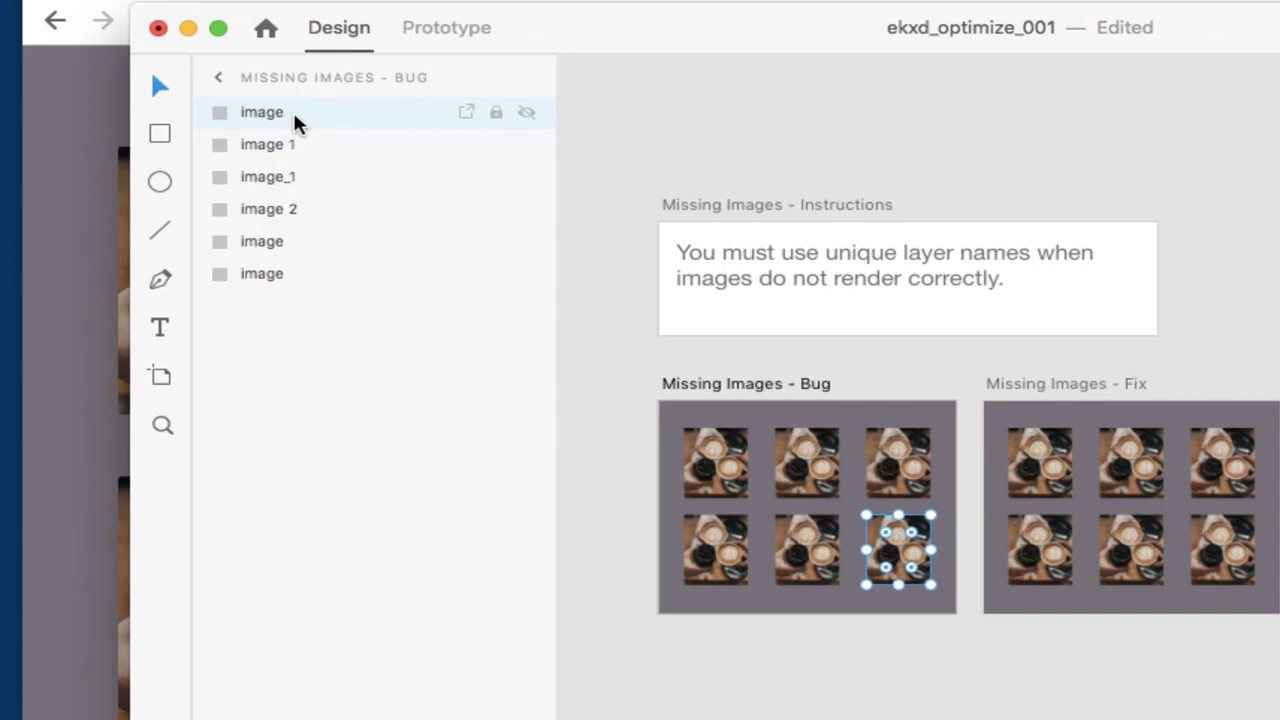
{"action": "left_click", "coordinate": [288, 148]}
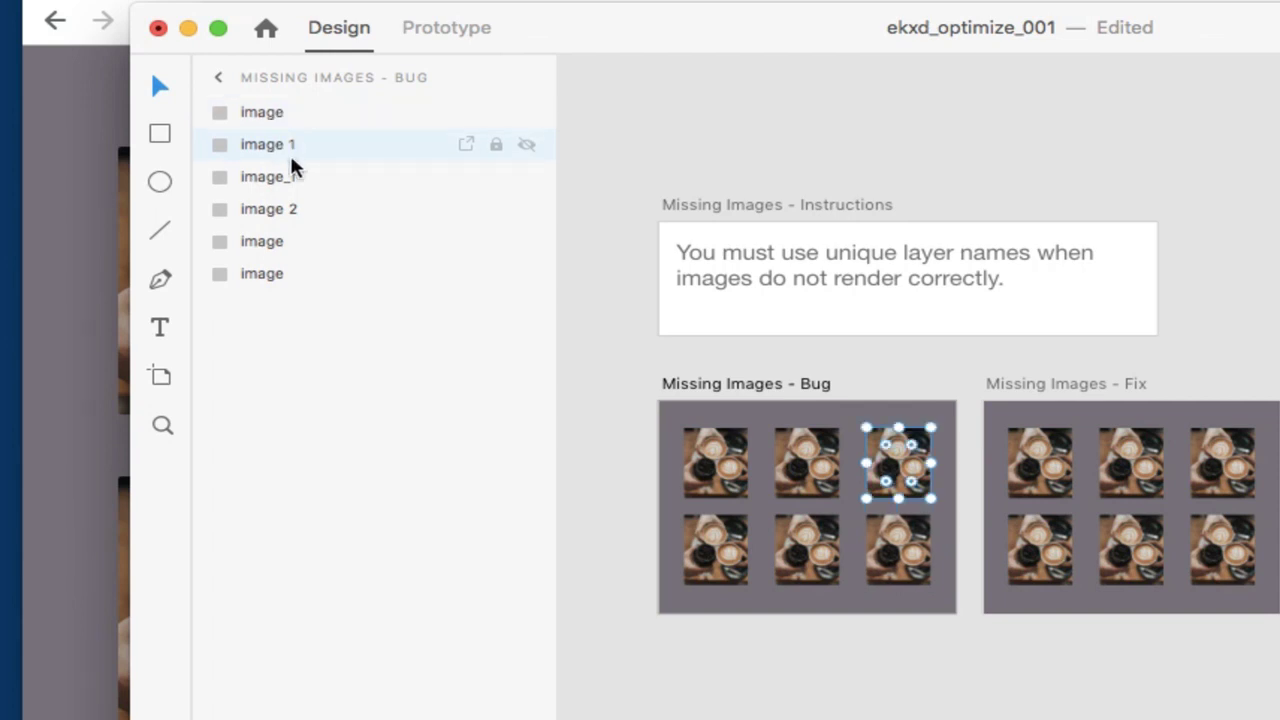
{"action": "left_click", "coordinate": [299, 184]}
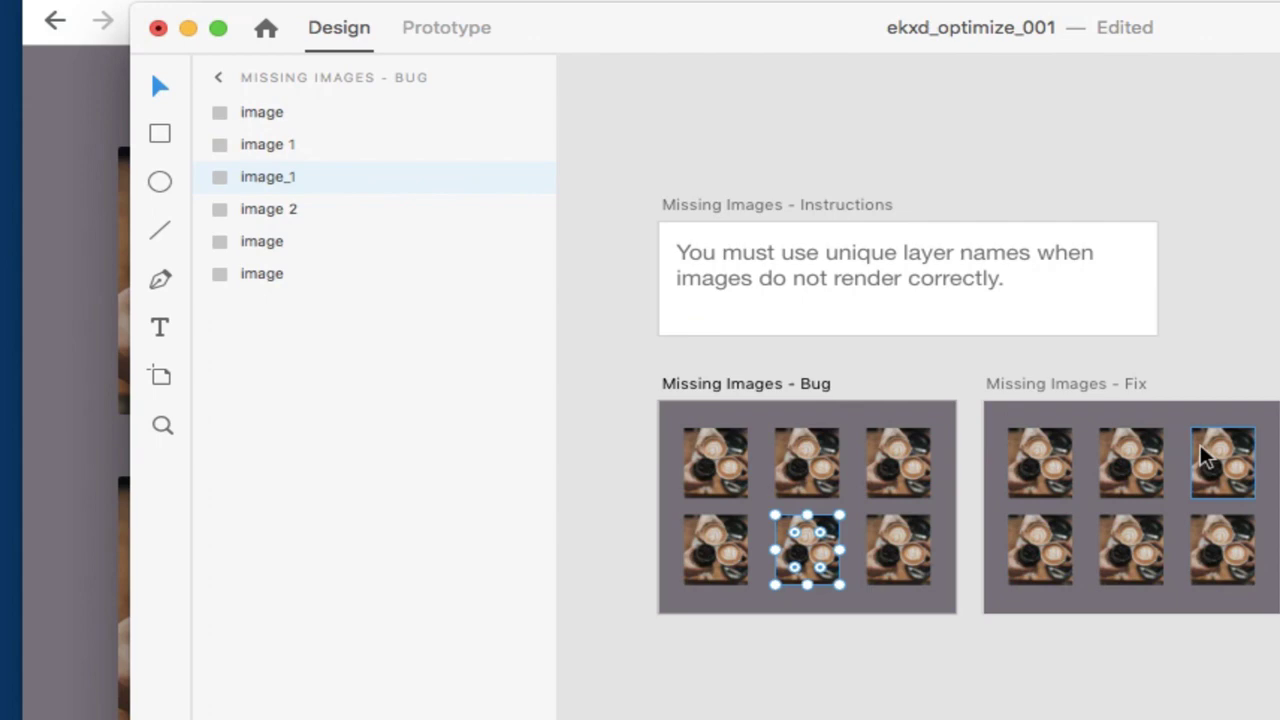
- Inspect the Fix artboard's uniquely named image layers, then clear the selection
{"action": "left_click", "coordinate": [1240, 462]}
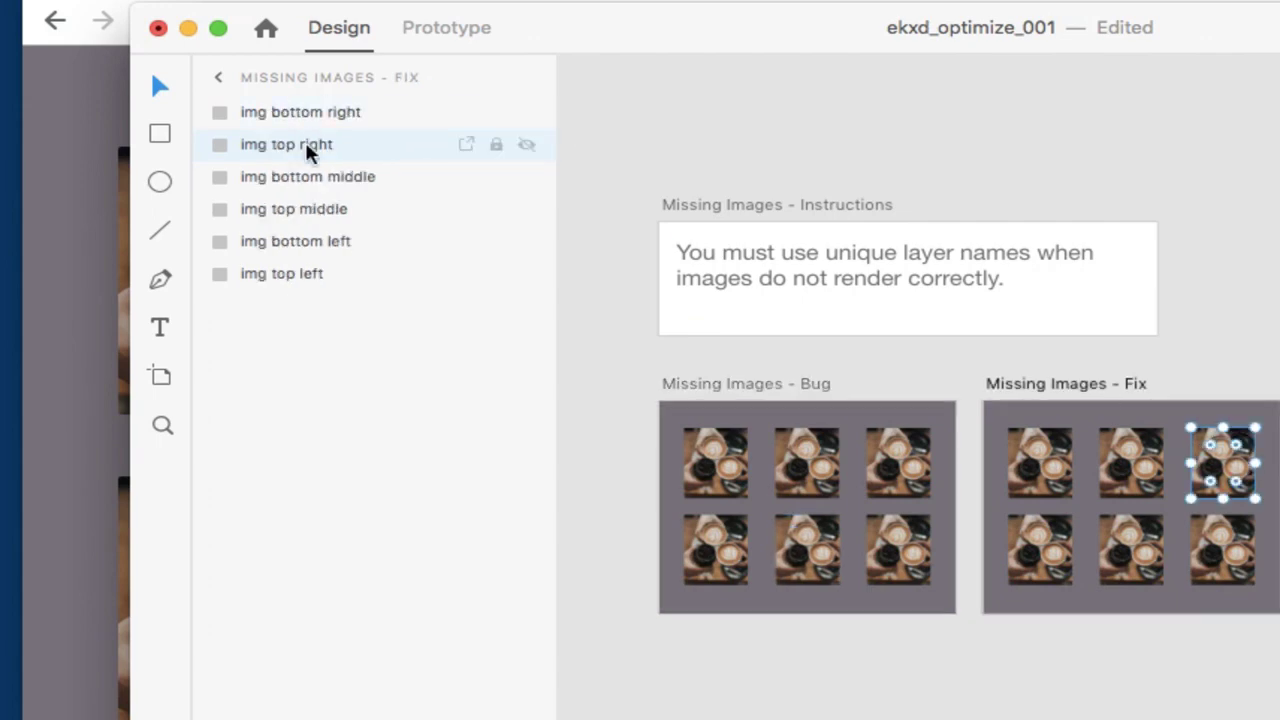
{"action": "left_click", "coordinate": [646, 127]}
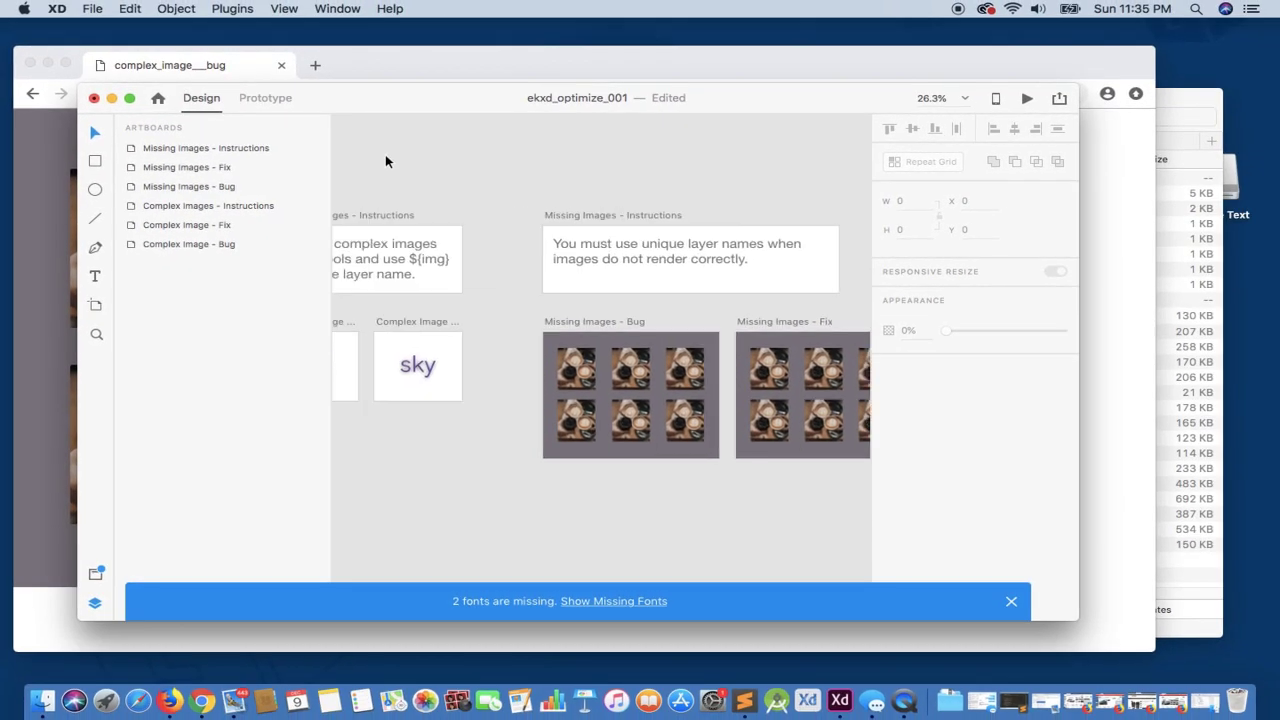
{"action": "scroll", "coordinate": [386, 160], "scroll_direction": "left", "scroll_amount": 2}
- Re-export the artboards as HTML5 into the ekxd_example_templates folder
{"action": "left_click", "coordinate": [232, 8]}
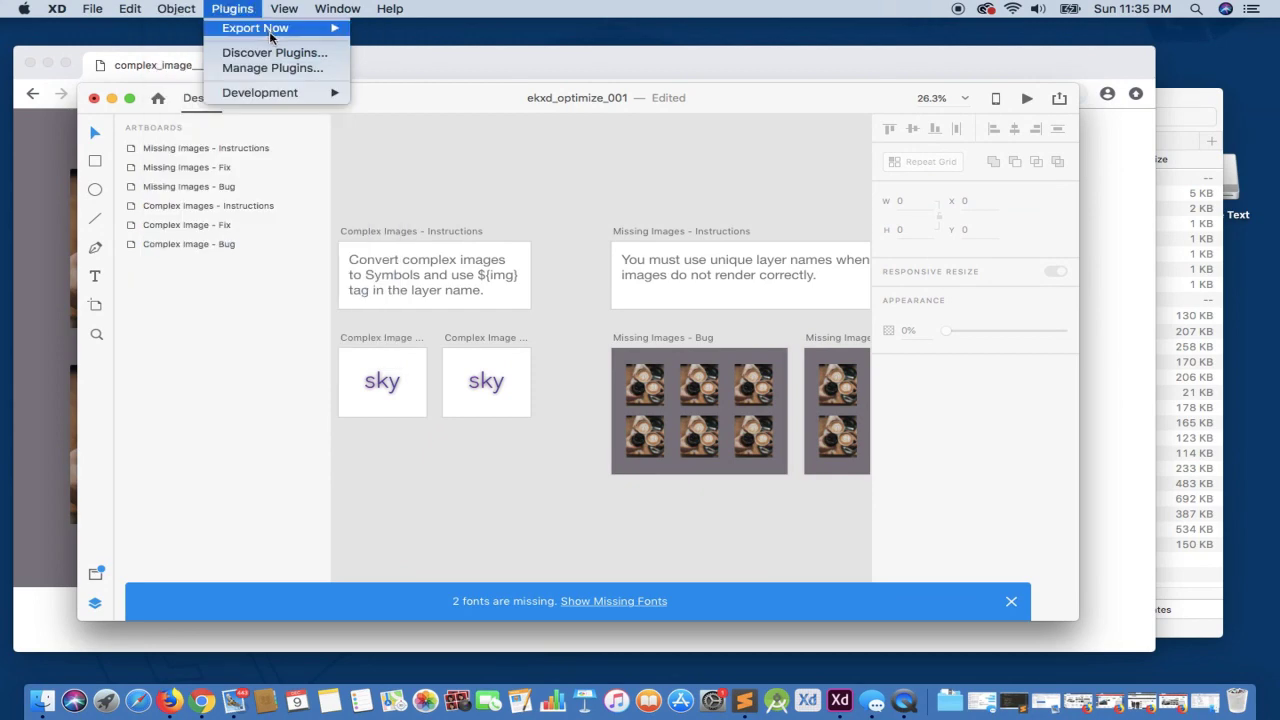
{"action": "mouse_move", "coordinate": [273, 30]}
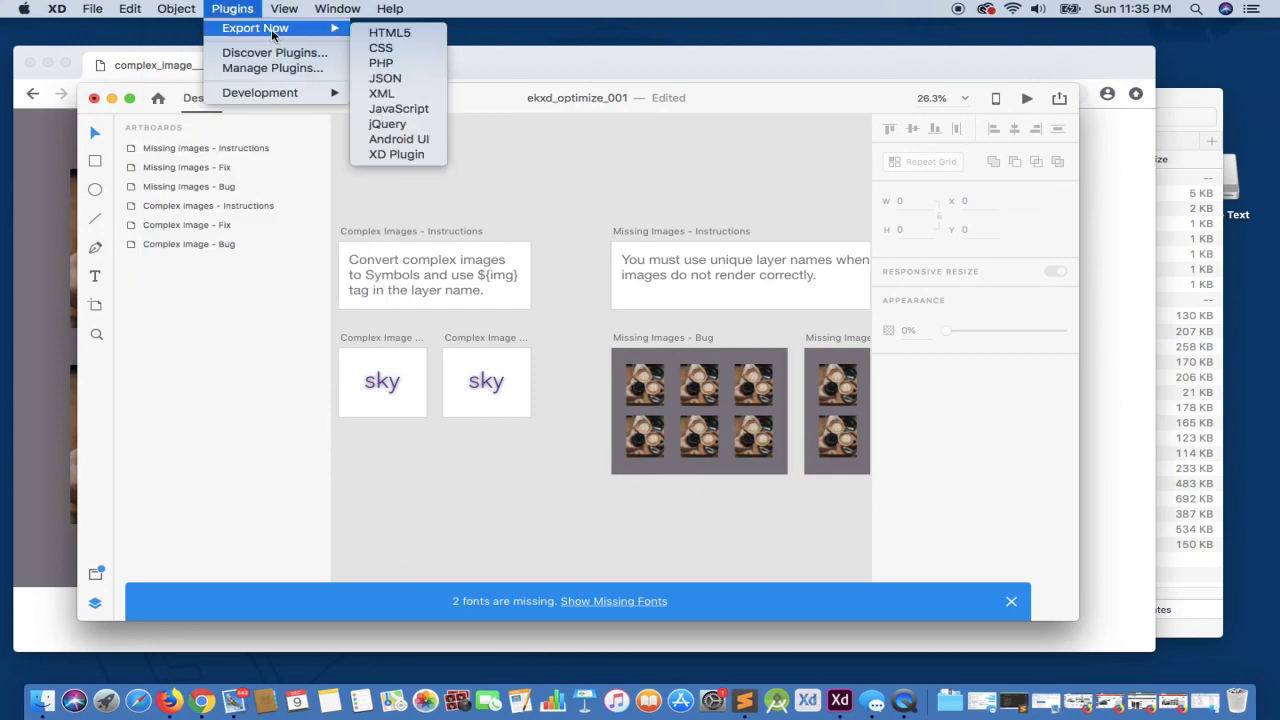
{"action": "left_click", "coordinate": [371, 38]}
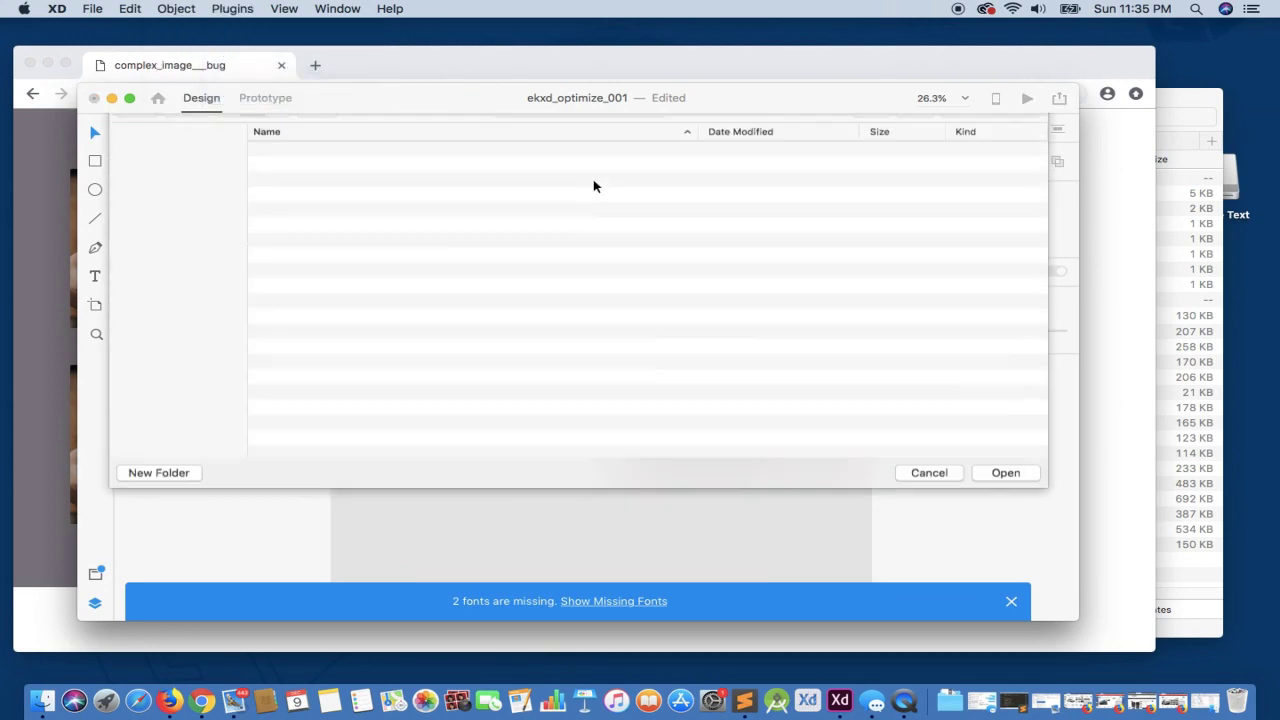
{"action": "key", "text": "Return"}
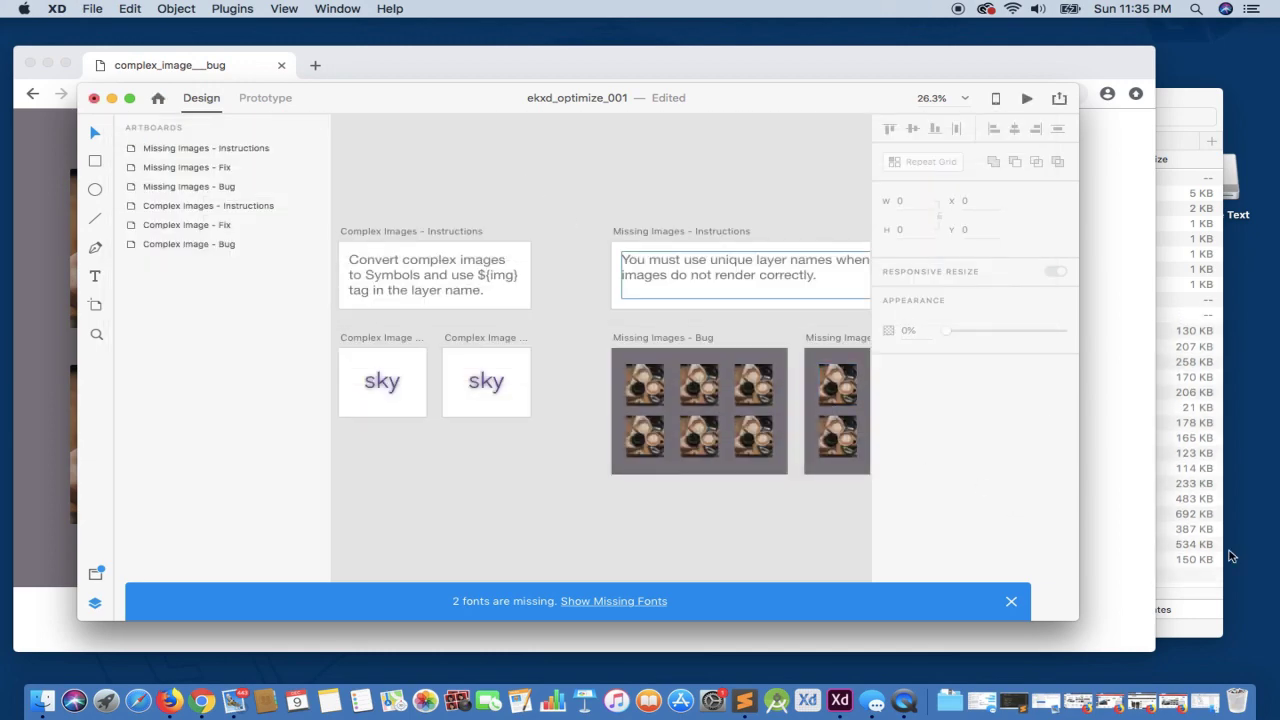
{"action": "left_click", "coordinate": [1174, 586]}
- Expand the newest _HTML5 folder and open its complex_image__bug.html in Chrome
{"action": "scroll", "coordinate": [718, 183], "scroll_direction": "down", "scroll_amount": 2}
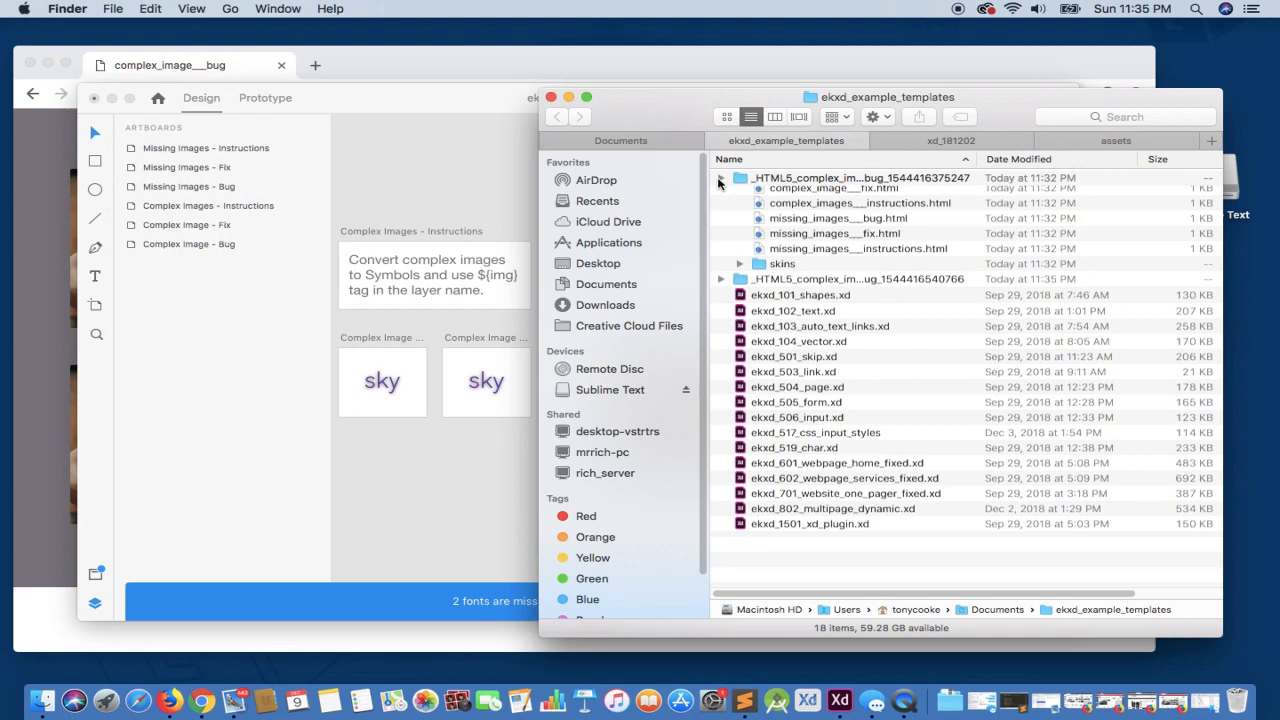
{"action": "left_click", "coordinate": [720, 179]}
{"action": "left_click", "coordinate": [721, 193]}
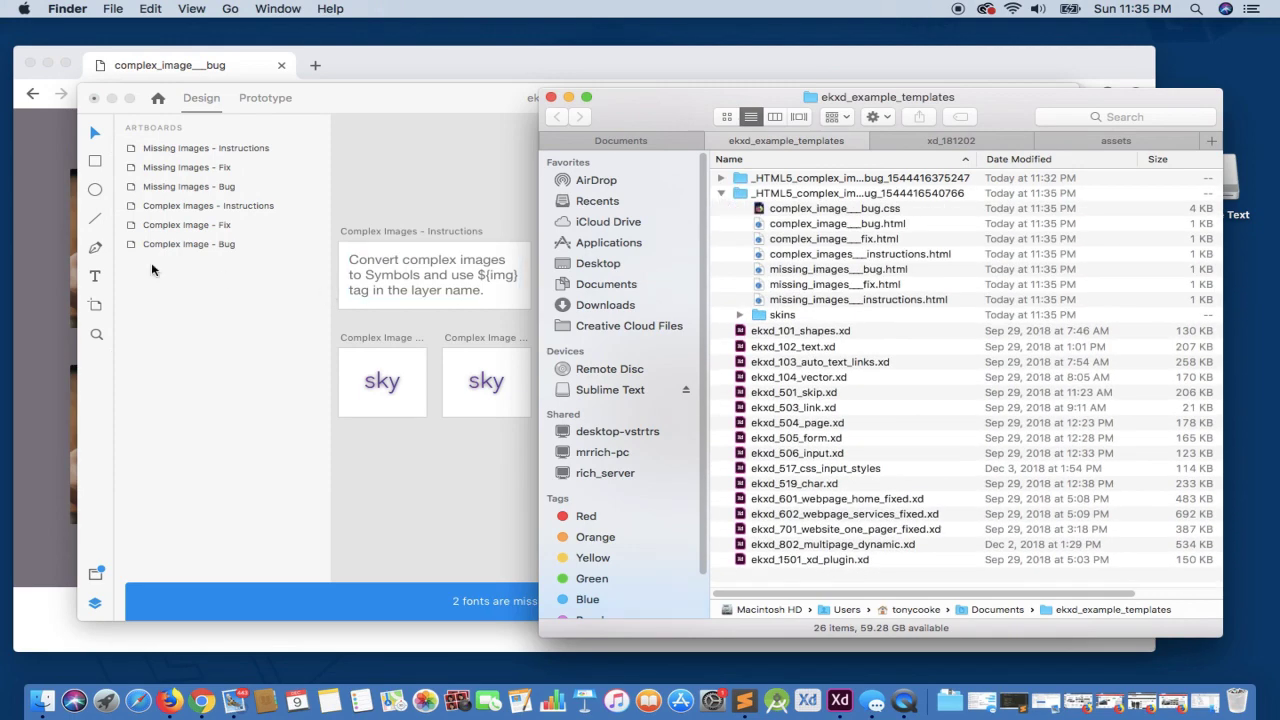
{"action": "left_click", "coordinate": [812, 224]}
{"action": "left_click_drag", "start_coordinate": [834, 226], "coordinate": [618, 337]}
- Open the new export's complex_image__fix.html and missing_images__bug.html in Chrome
{"action": "left_click", "coordinate": [1186, 114]}
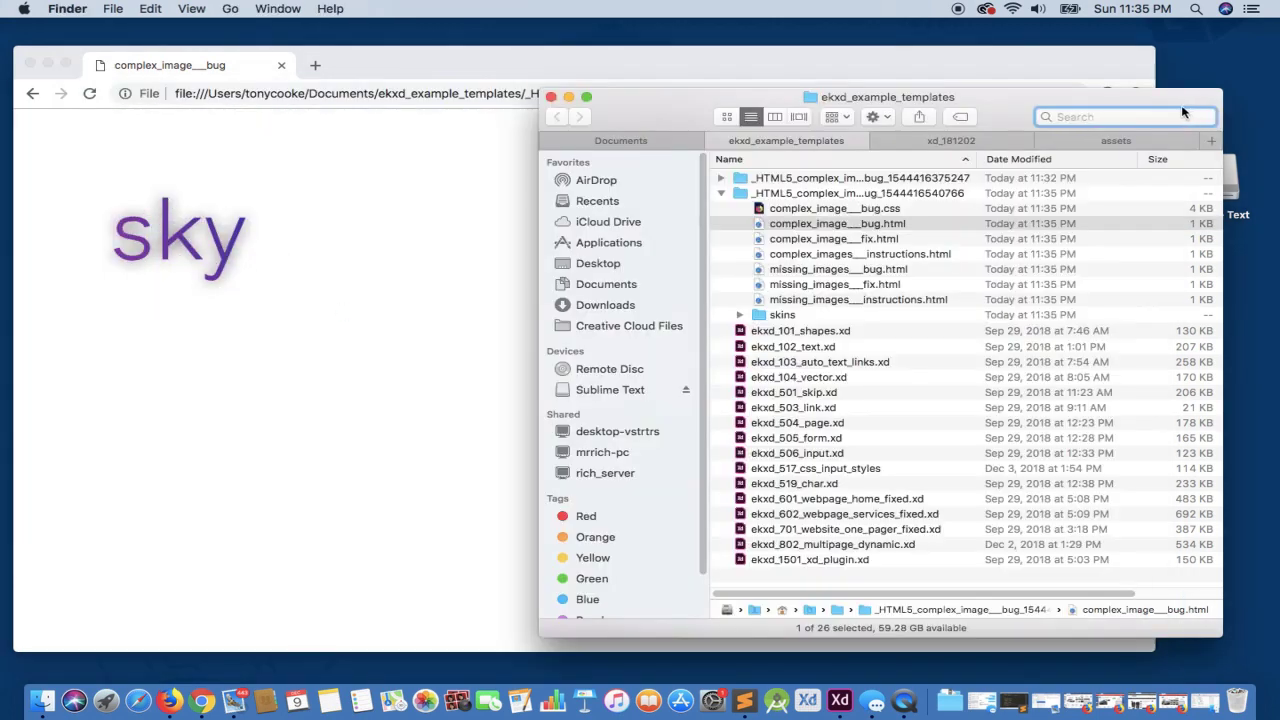
{"action": "left_click_drag", "start_coordinate": [812, 240], "coordinate": [386, 266]}
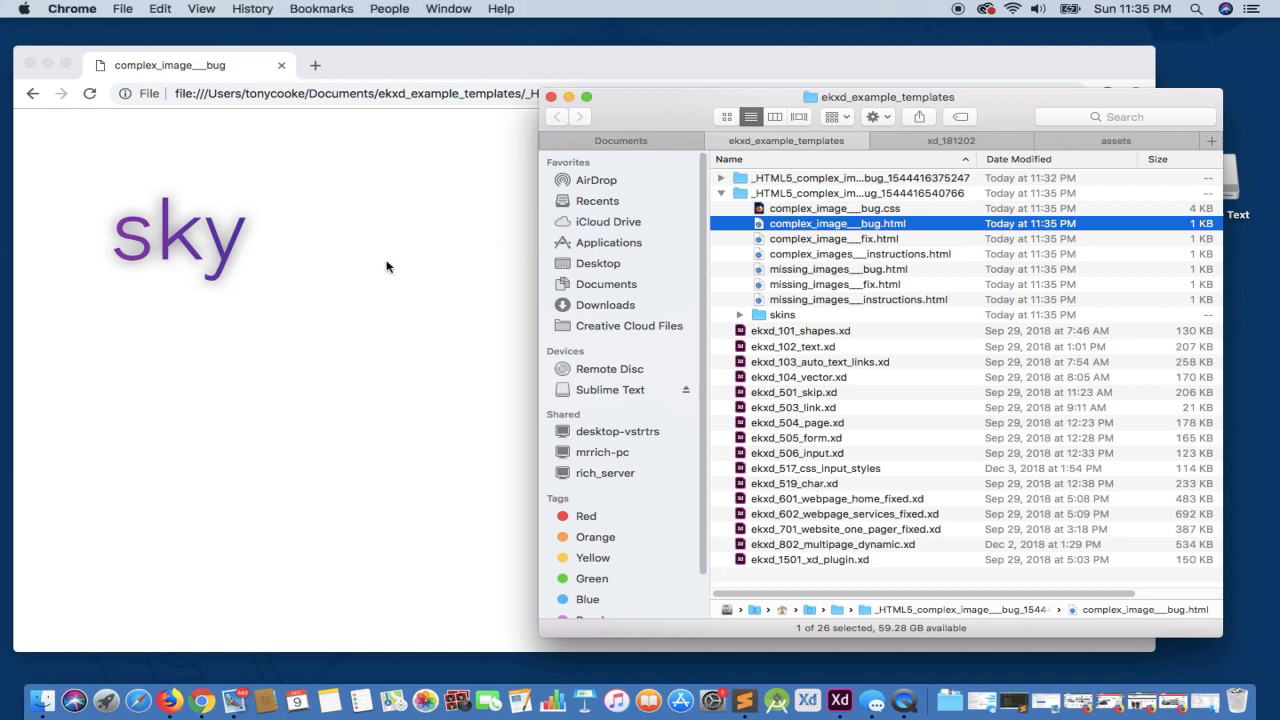
{"action": "left_click", "coordinate": [1198, 106]}
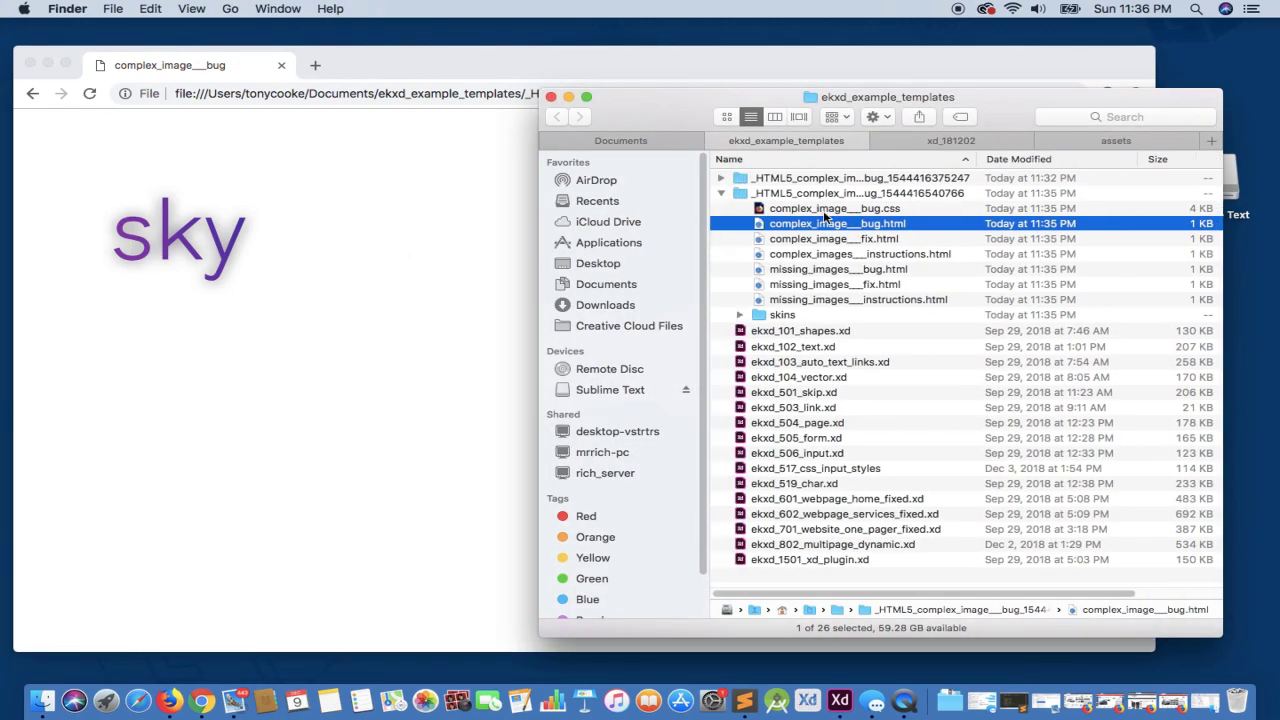
{"action": "left_click_drag", "start_coordinate": [832, 276], "coordinate": [309, 271]}
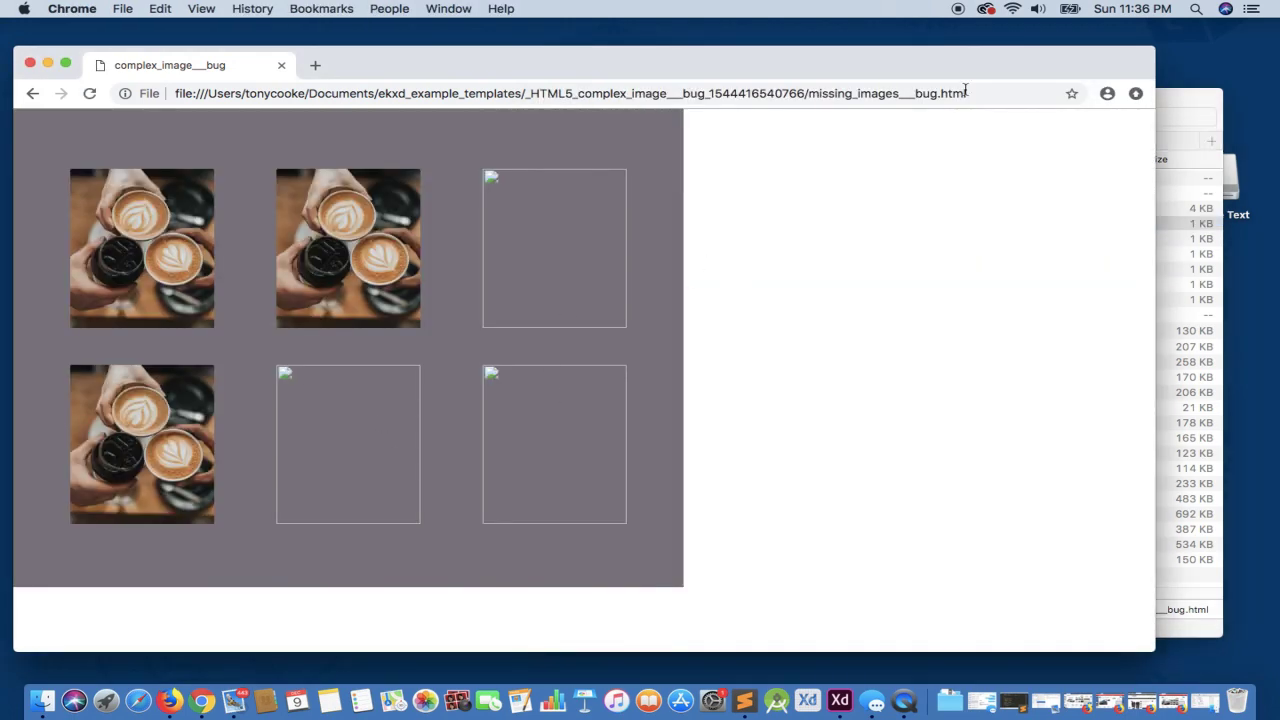
- Open the new export's missing_images__fix.html in Chrome, showing all six coffee images
{"action": "left_click", "coordinate": [1203, 115]}
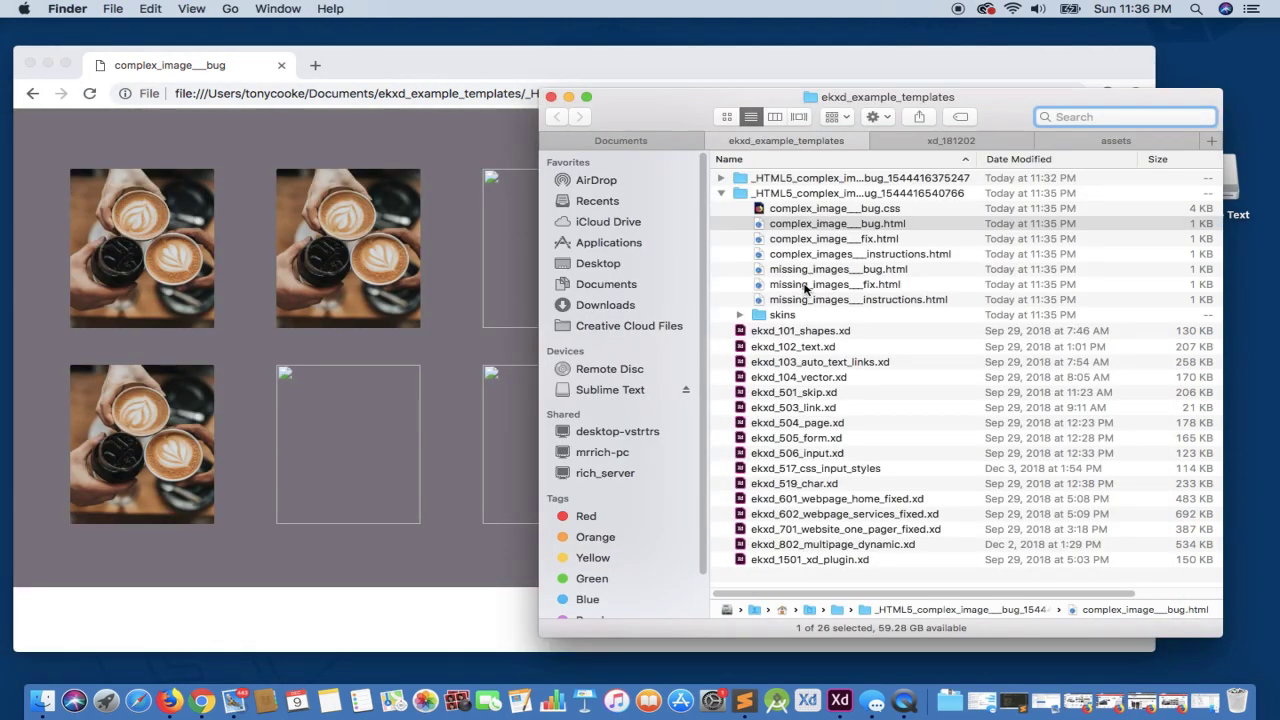
{"action": "left_click_drag", "start_coordinate": [812, 285], "coordinate": [414, 328]}
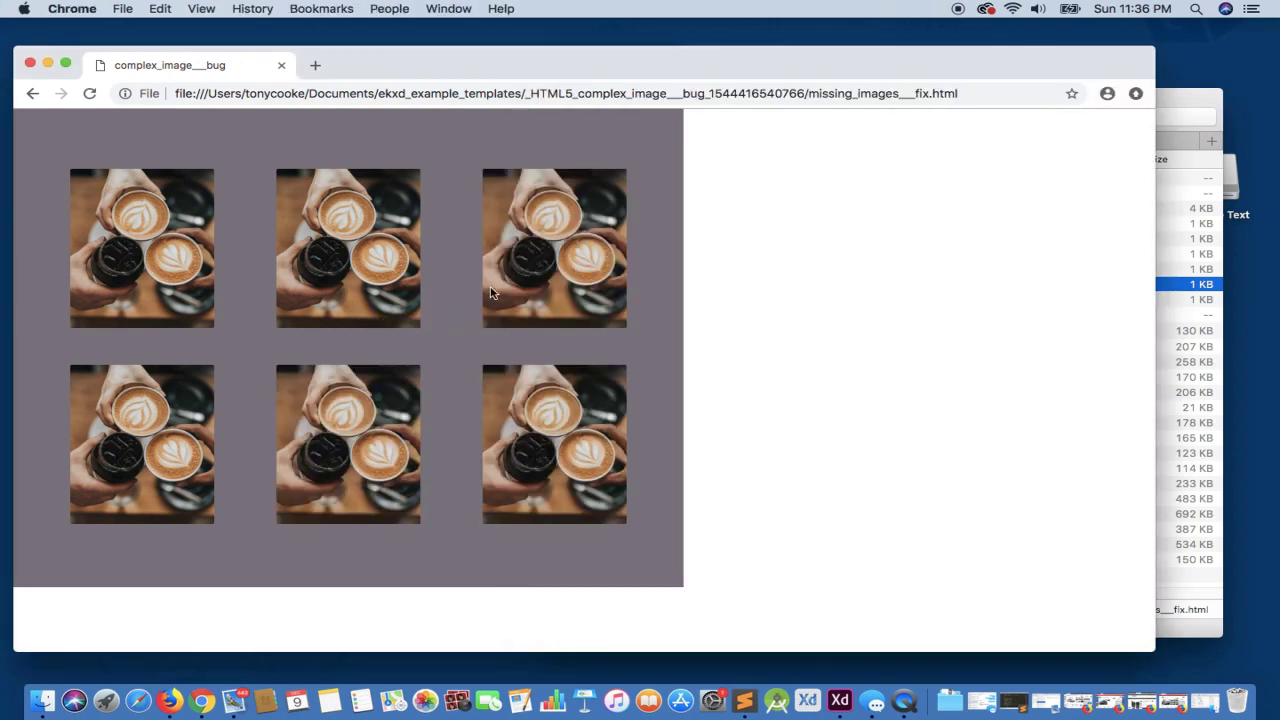
{"action": "left_click", "coordinate": [1215, 107]}
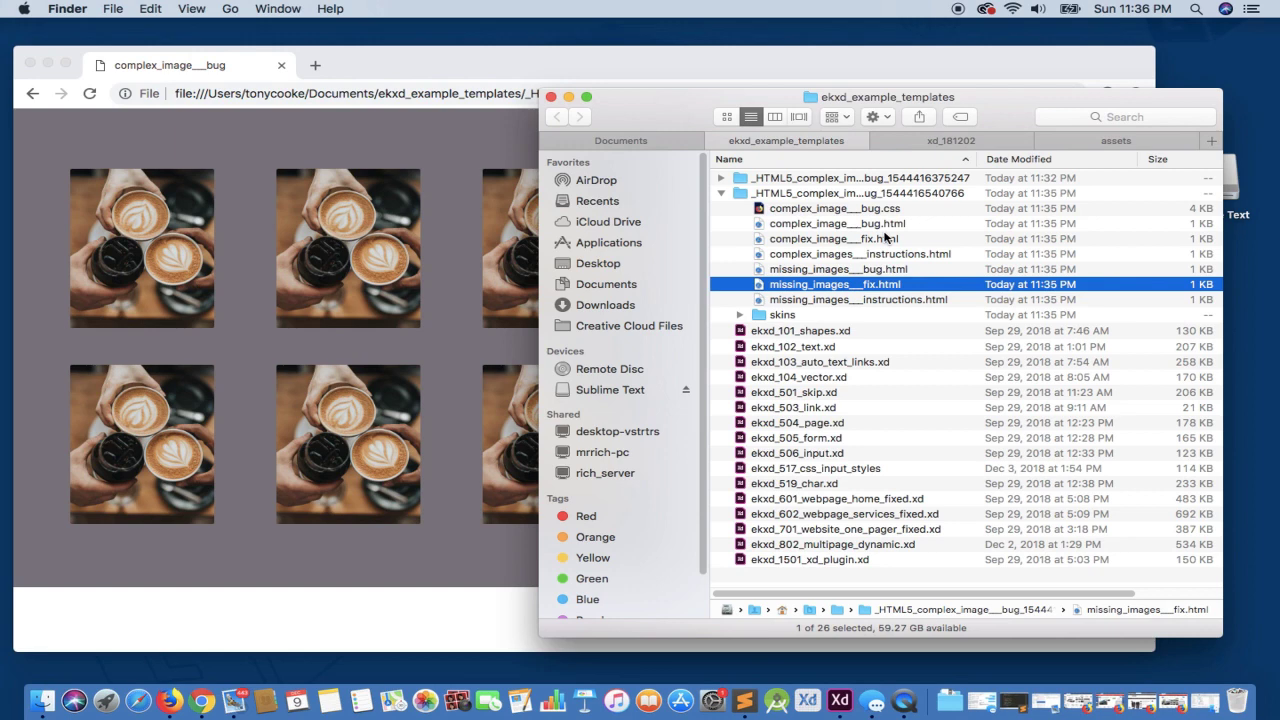
- Open the earlier export's complex_image__bug and complex_image__fix pages in Chrome, then return to XD
{"action": "left_click", "coordinate": [721, 178]}
{"action": "left_click", "coordinate": [822, 208]}
{"action": "left_click_drag", "start_coordinate": [831, 209], "coordinate": [372, 286]}
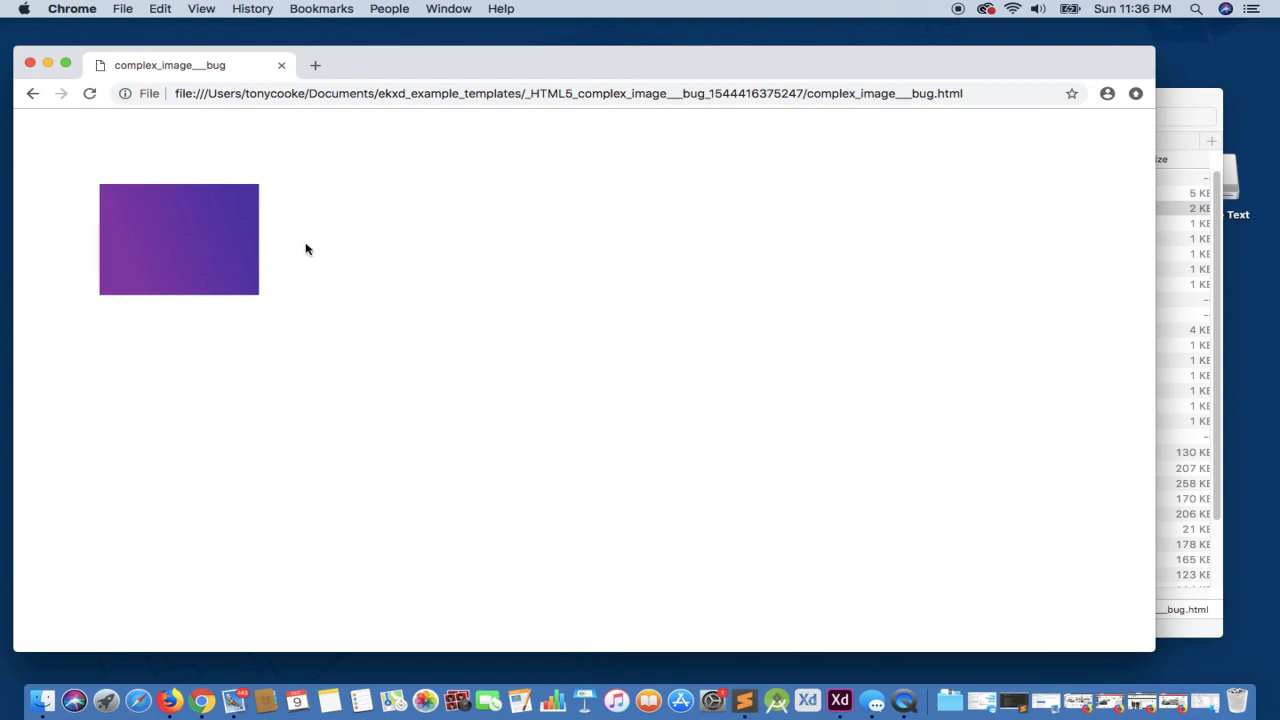
{"action": "left_click", "coordinate": [1166, 101]}
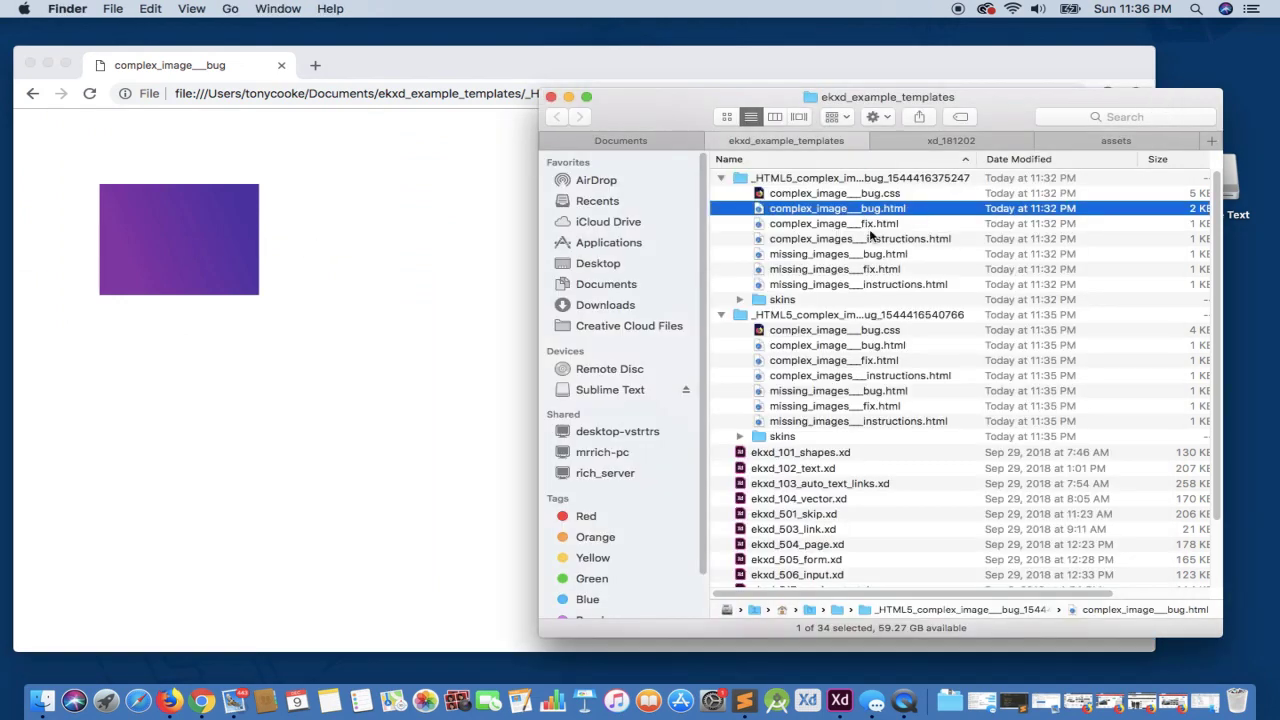
{"action": "left_click_drag", "start_coordinate": [870, 224], "coordinate": [355, 248]}
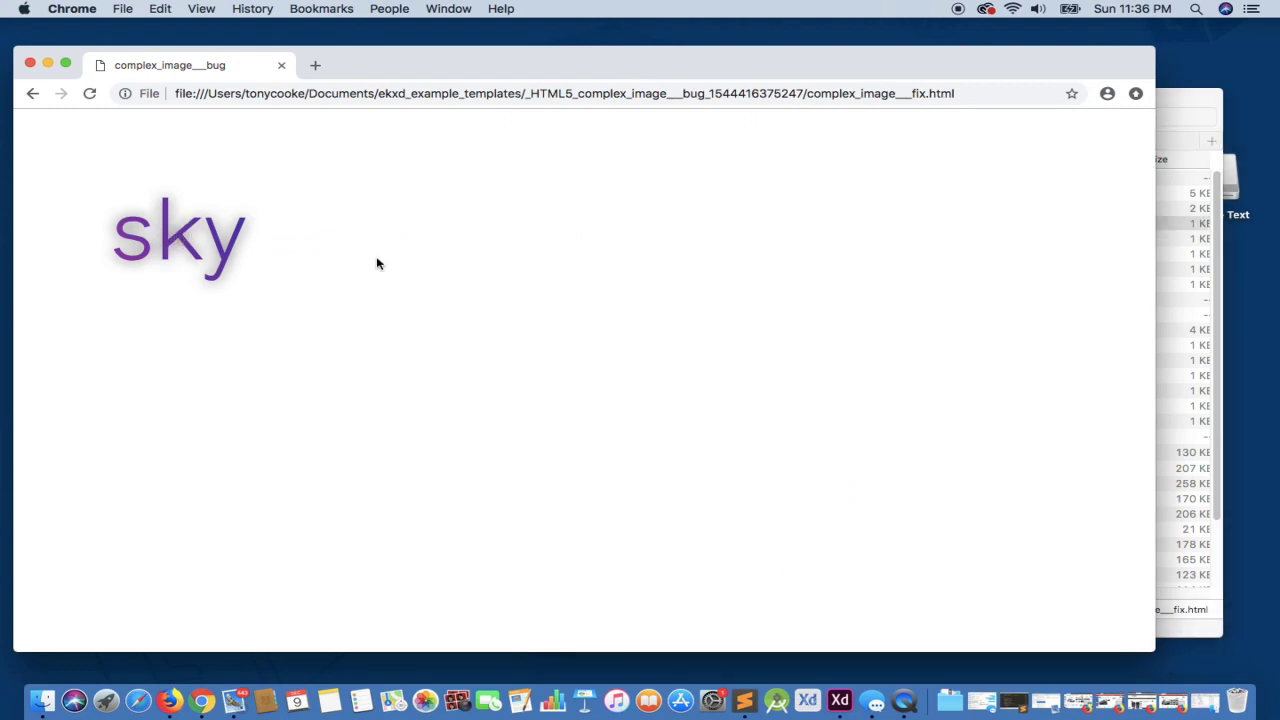
{"action": "left_click", "coordinate": [838, 704]}
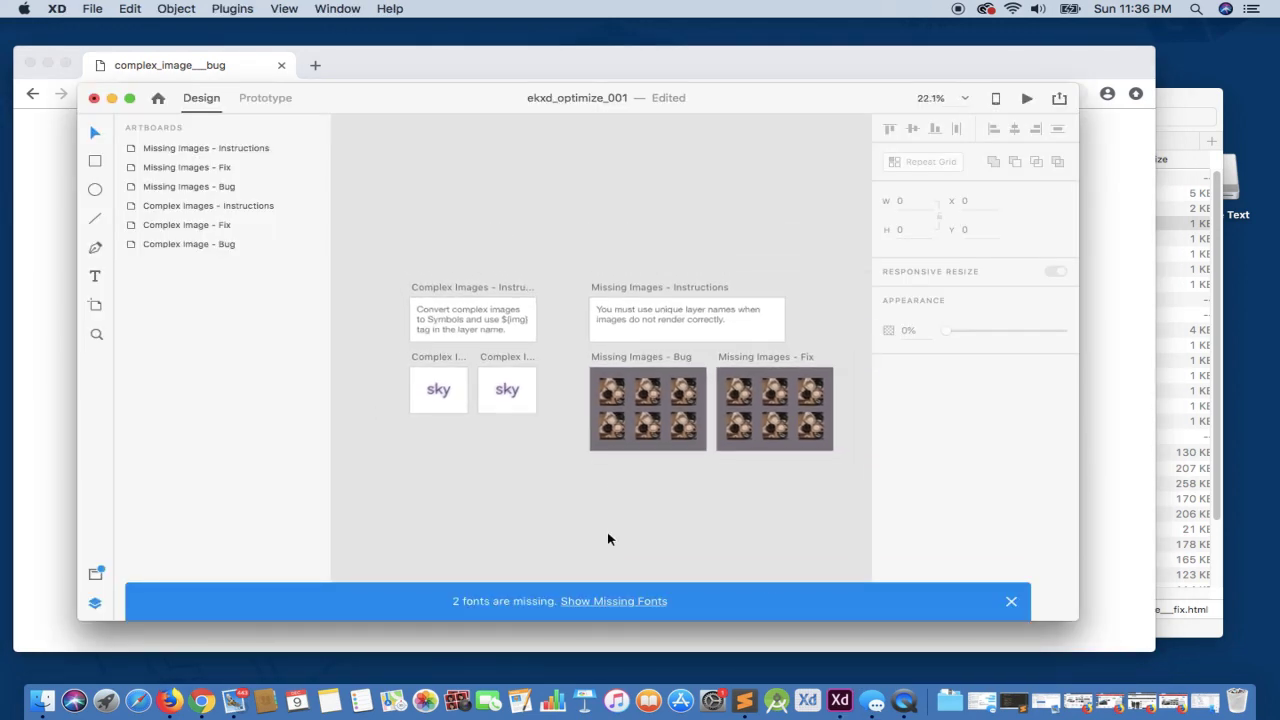
{"action": "scroll", "coordinate": [607, 540], "scroll_direction": "down", "scroll_amount": 2}
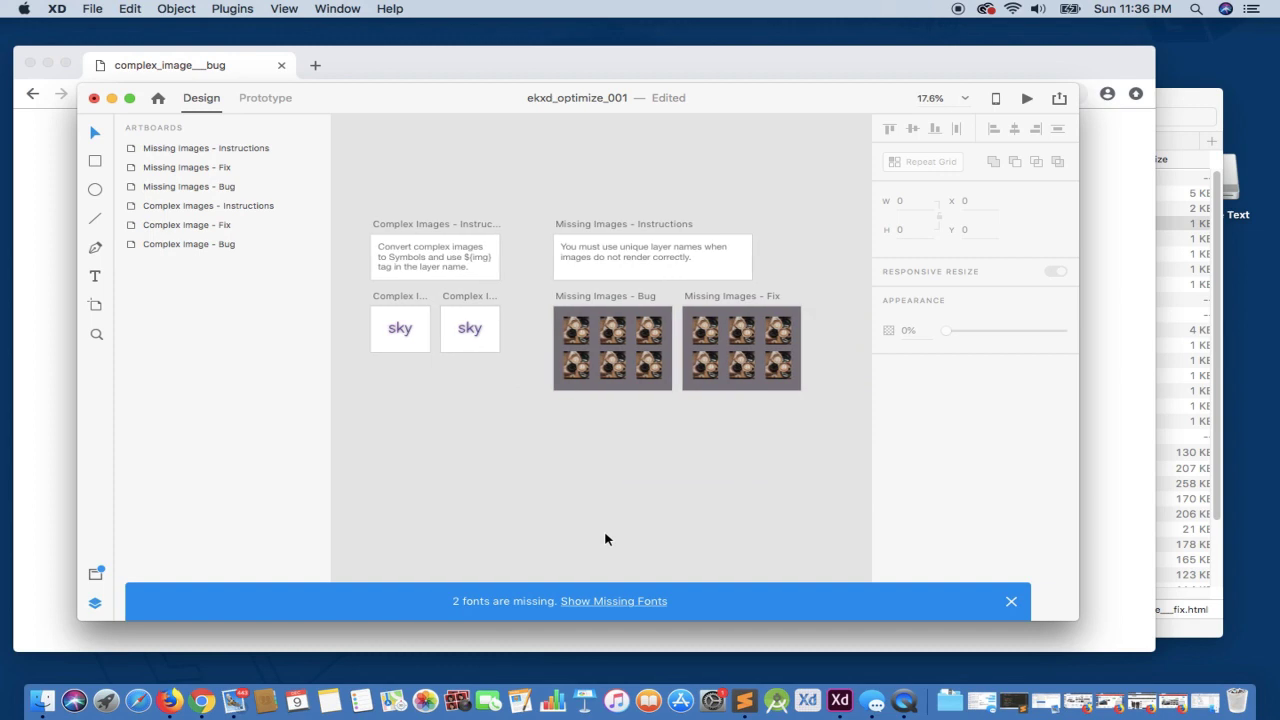